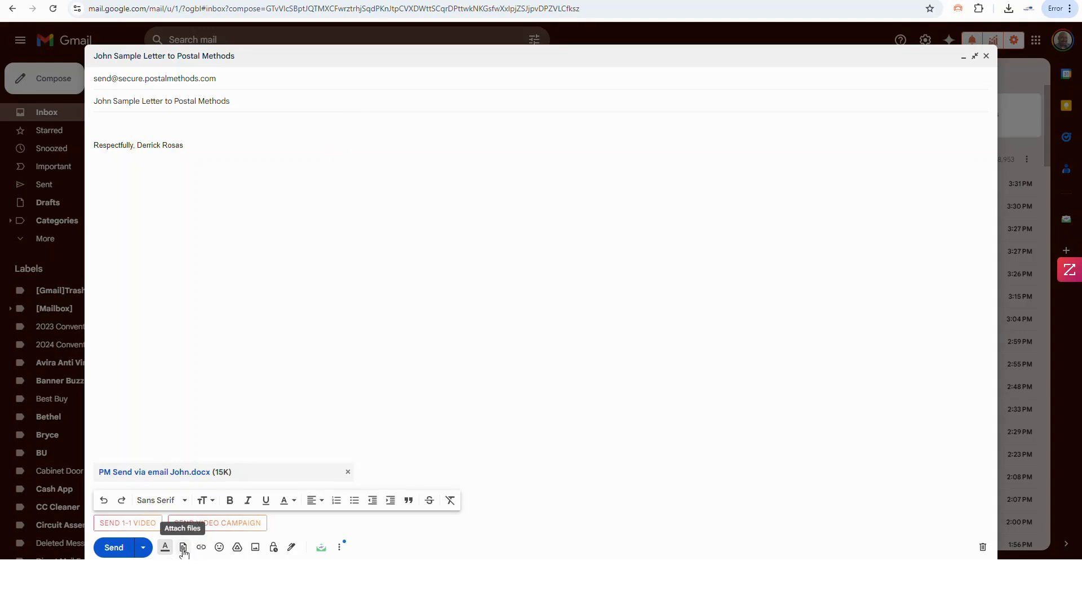
- Open the attachment file picker and close it without attaching anything
left_click(183, 550)
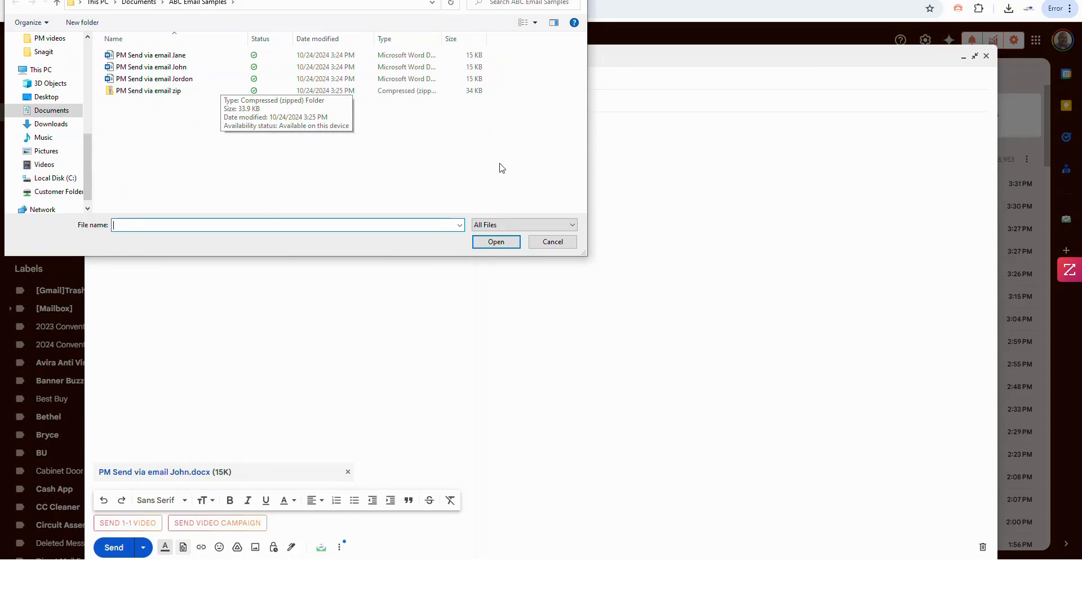
left_click(568, 245)
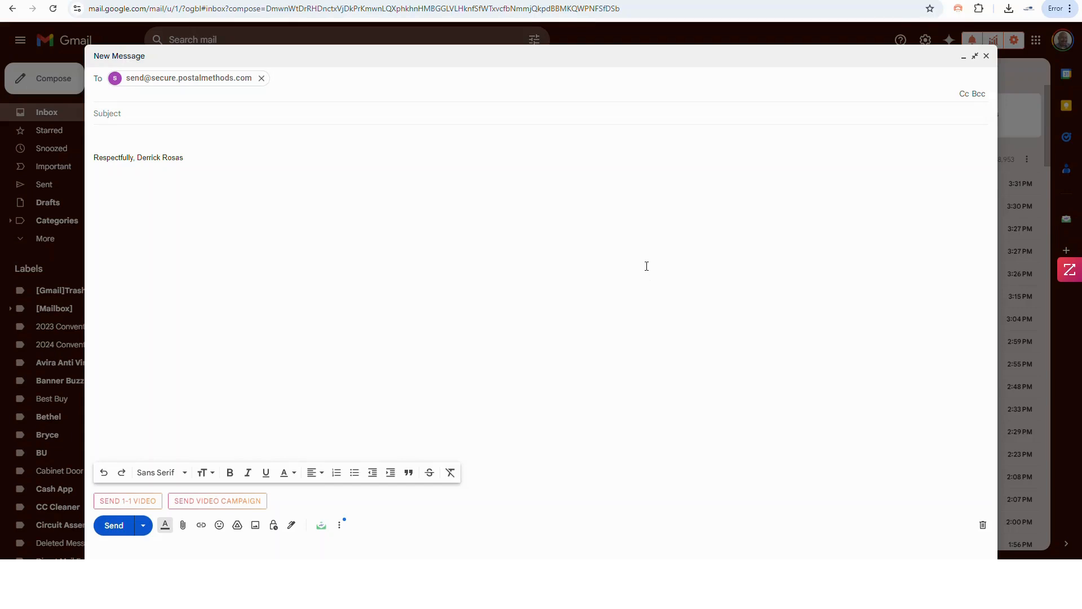
- Give the message the subject 'Sample test of zip'
left_click(256, 119)
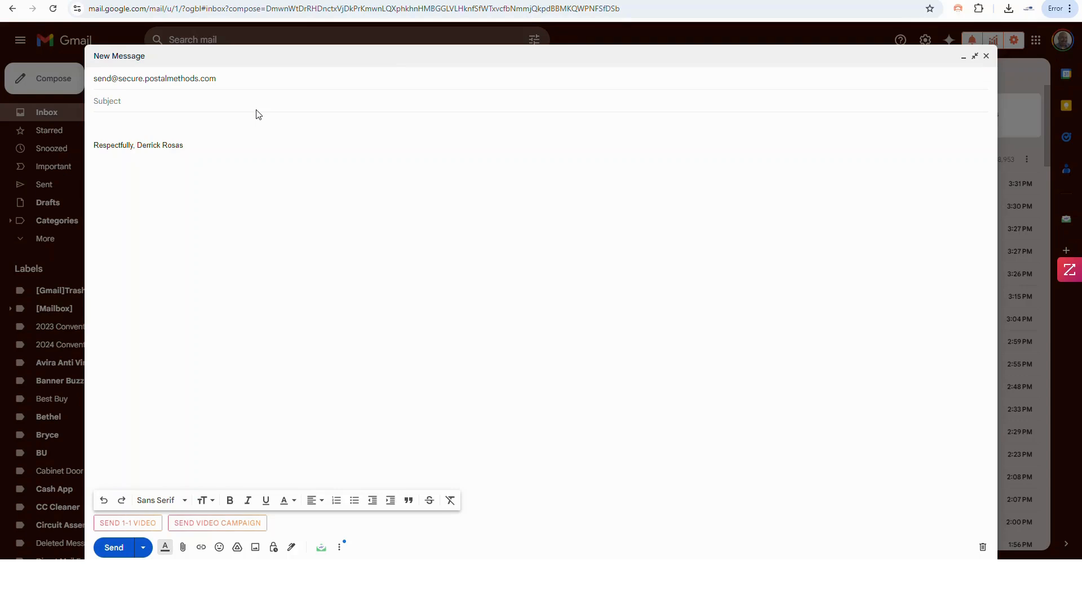
type("Sample test of zip")
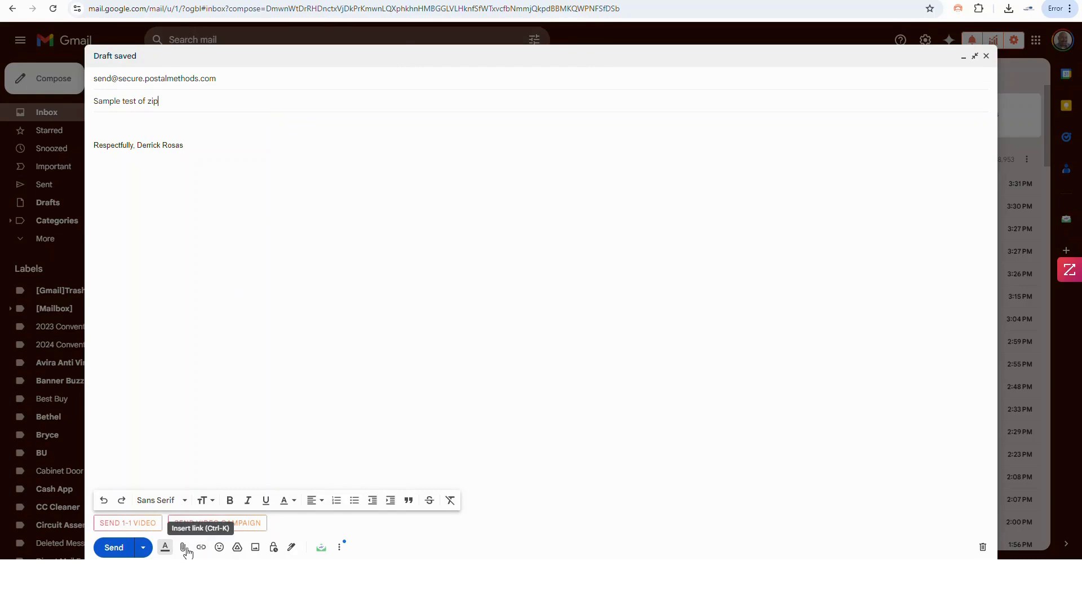
left_click(182, 547)
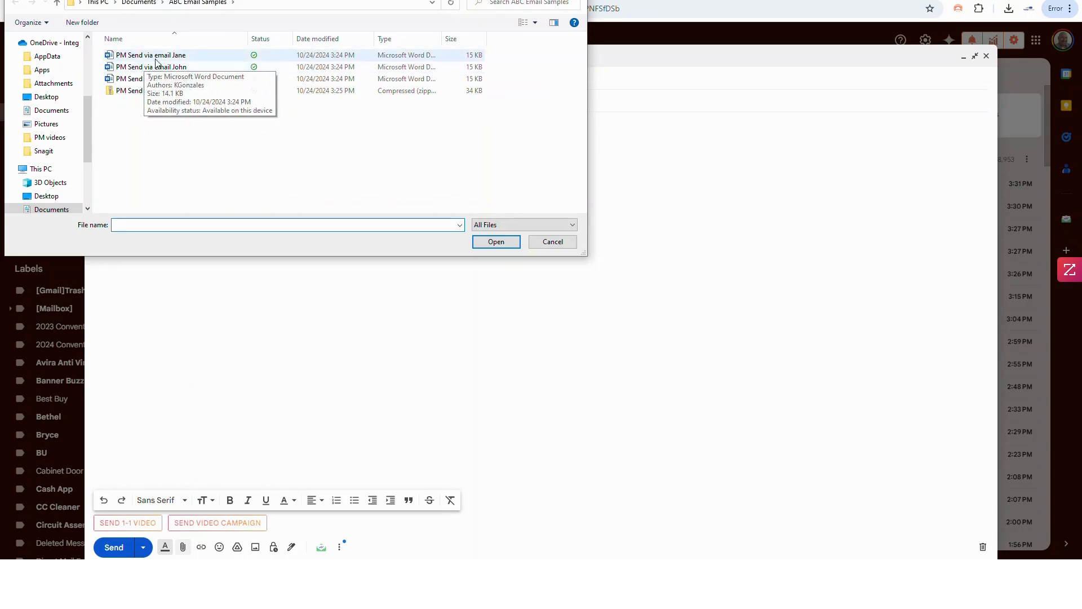
- Zip the Jane, John and Jordon letters and attach PM Send via email zip.zip
left_click(148, 56)
left_click(175, 81, "shift")
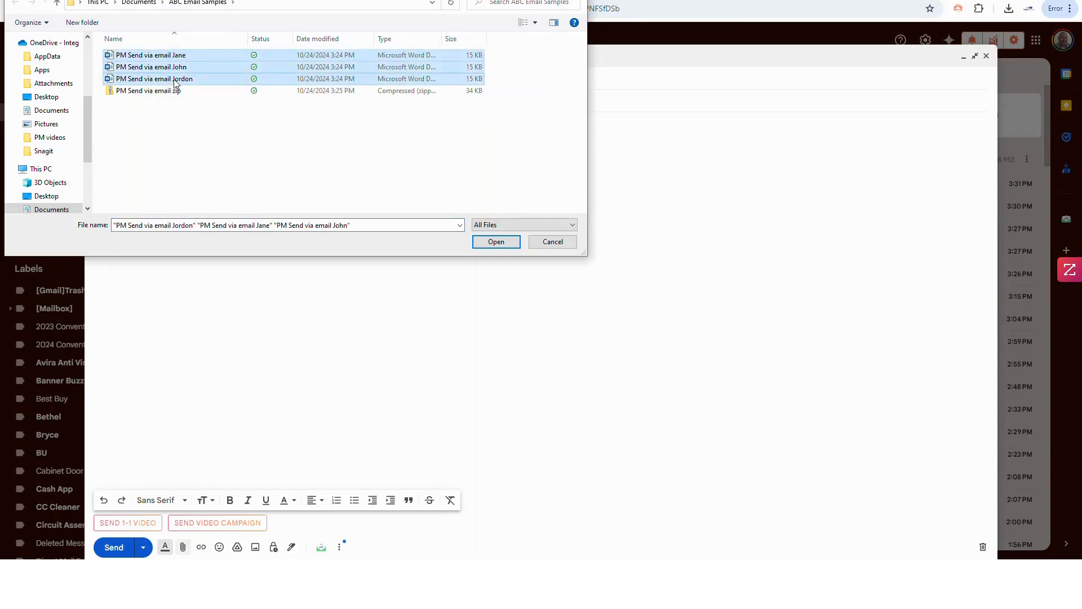
right_click(176, 82)
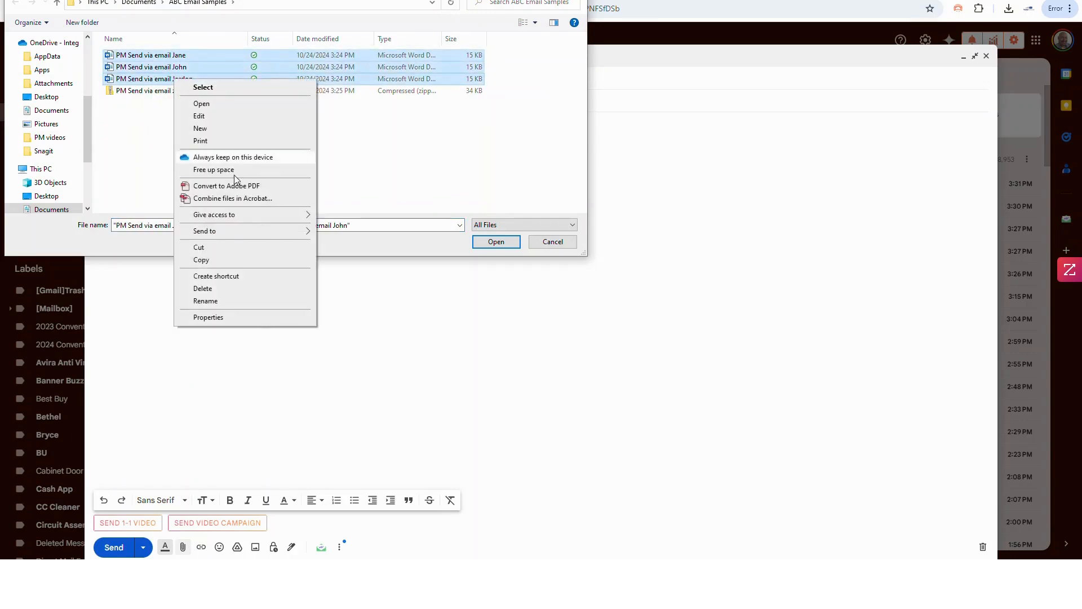
mouse_move(243, 233)
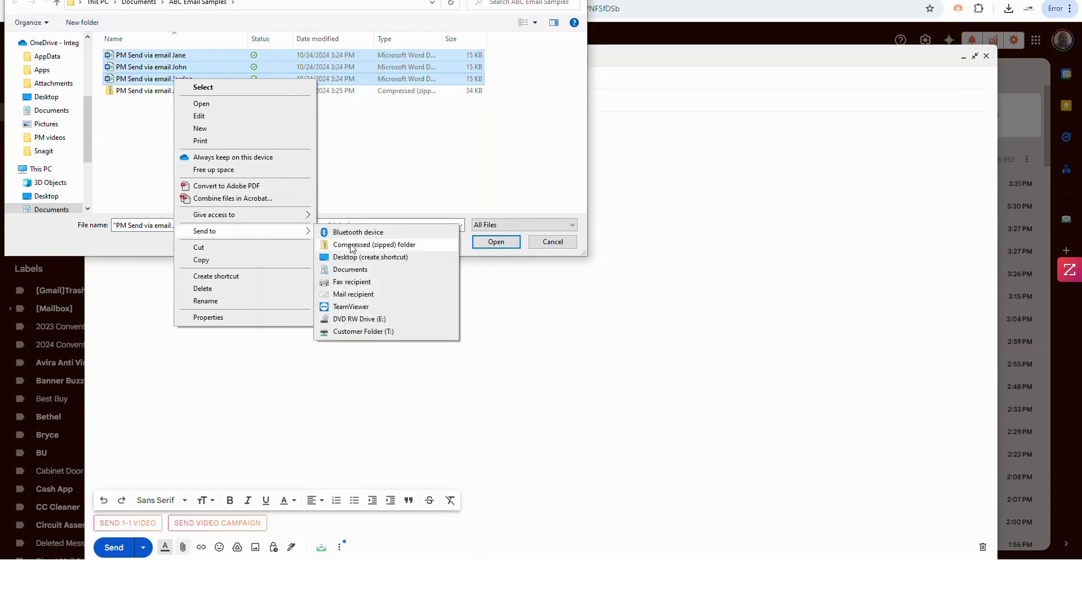
left_click(382, 152)
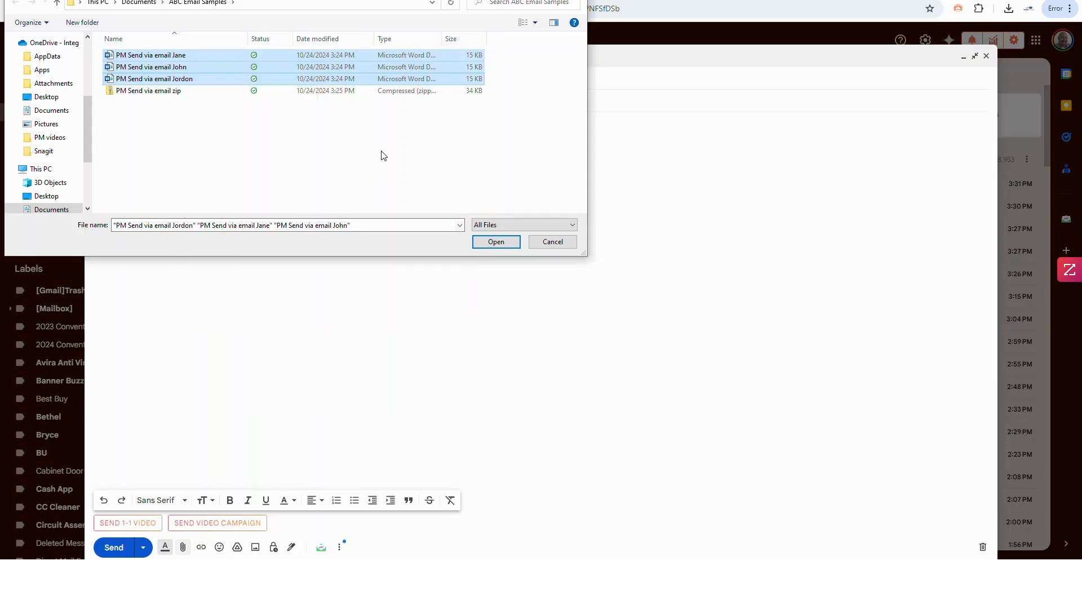
left_click(382, 151)
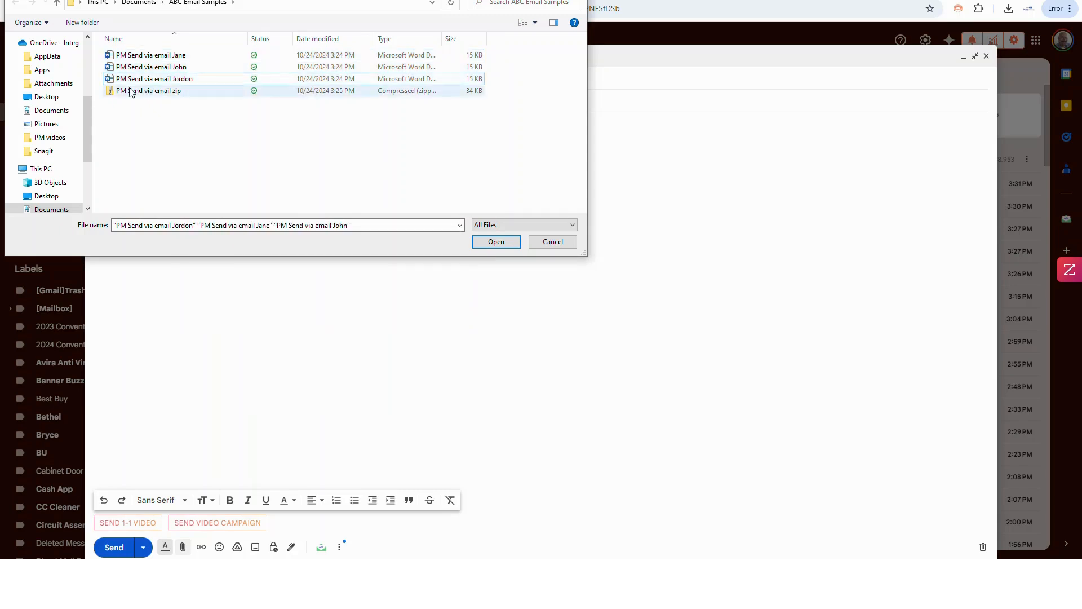
double_click(176, 92)
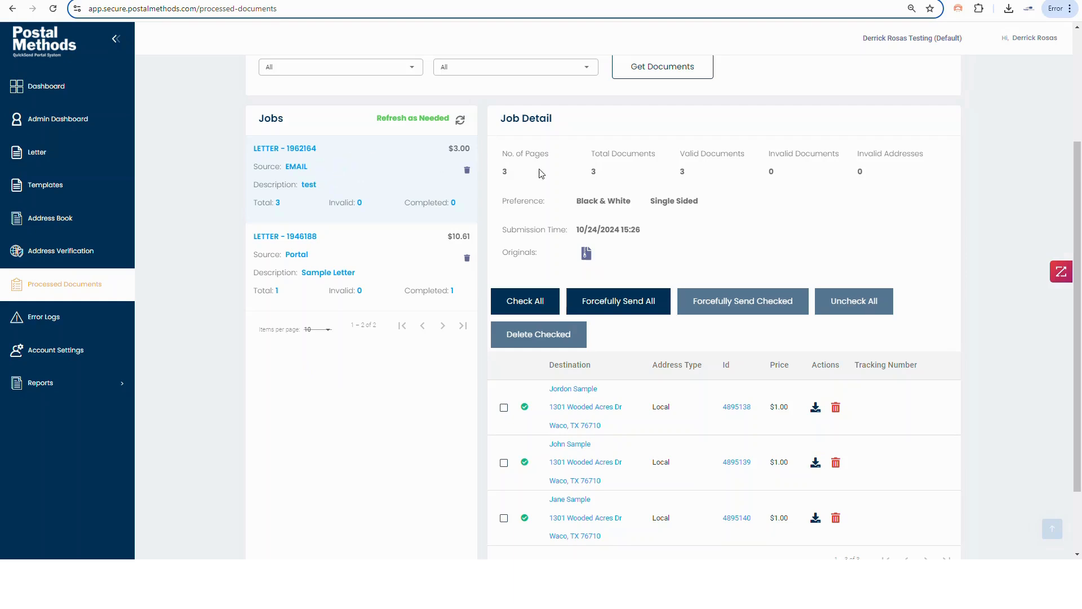
- Refresh the Postal Methods jobs list and view details of job LETTER - 1962181
scroll(584, 479, "down", 2)
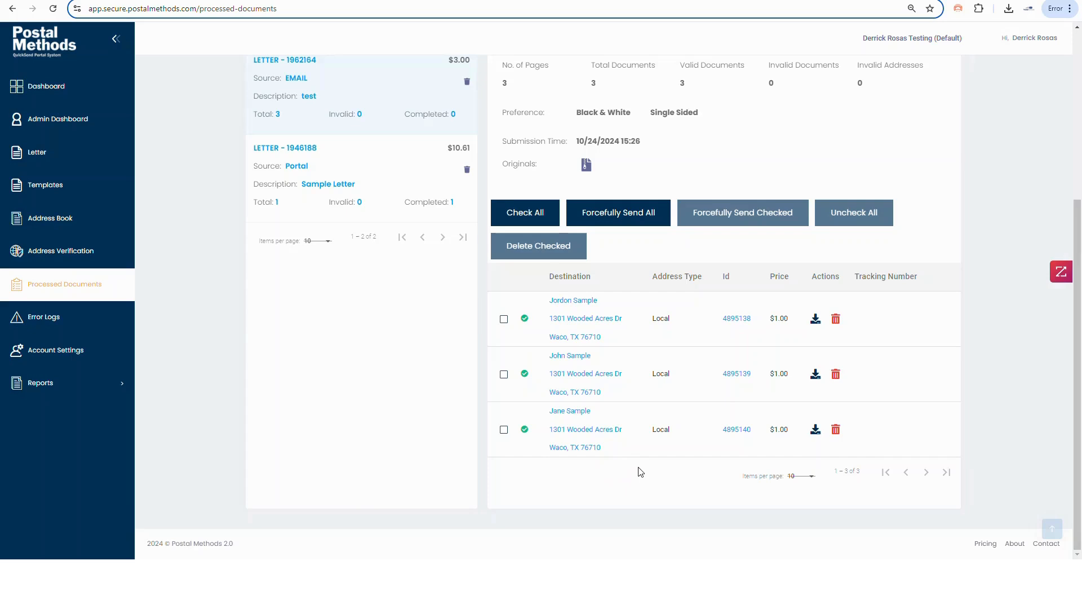
scroll(640, 472, "up", 2)
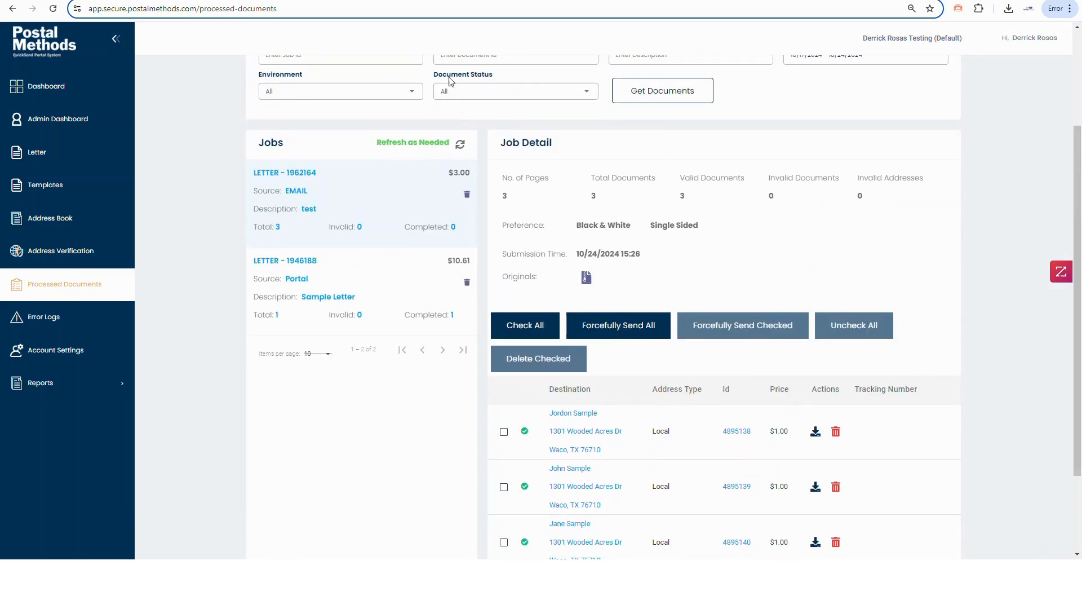
left_click(460, 140)
scroll(456, 362, "up", 3)
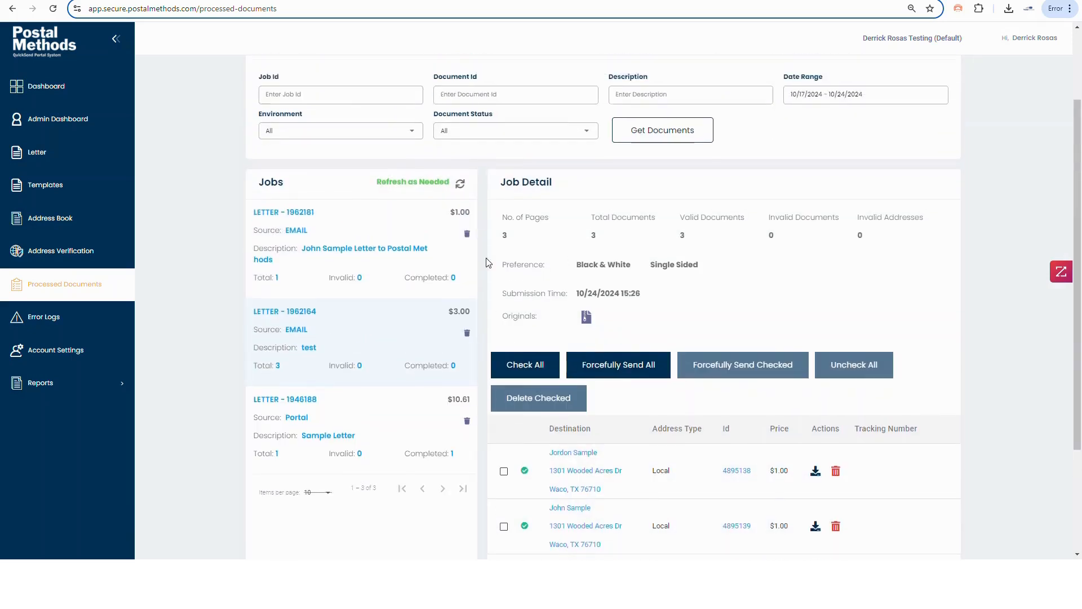
scroll(516, 363, "down", 1)
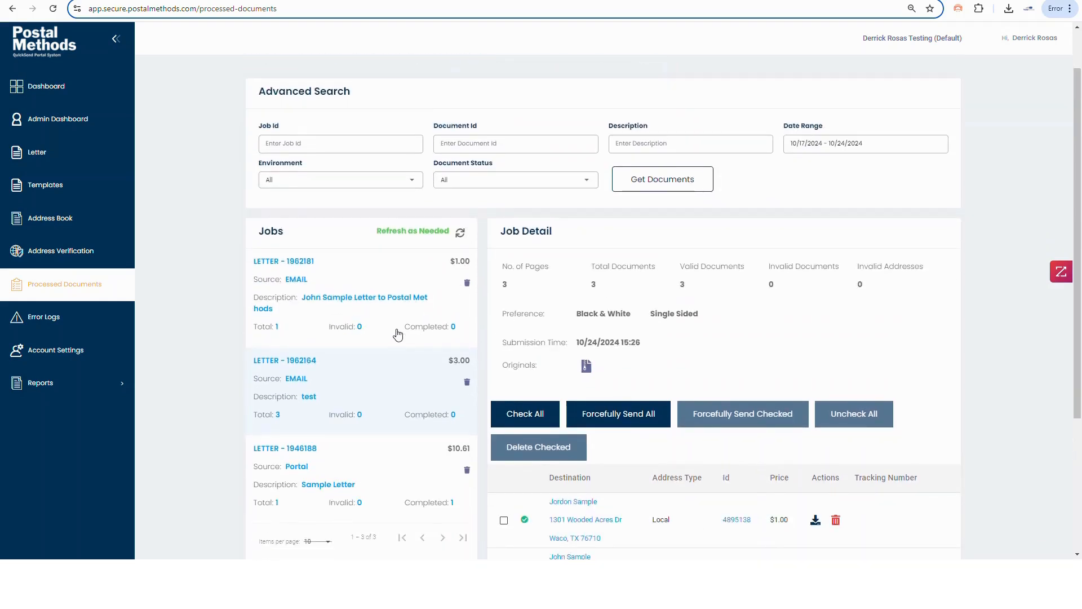
scroll(404, 320, "down", 1)
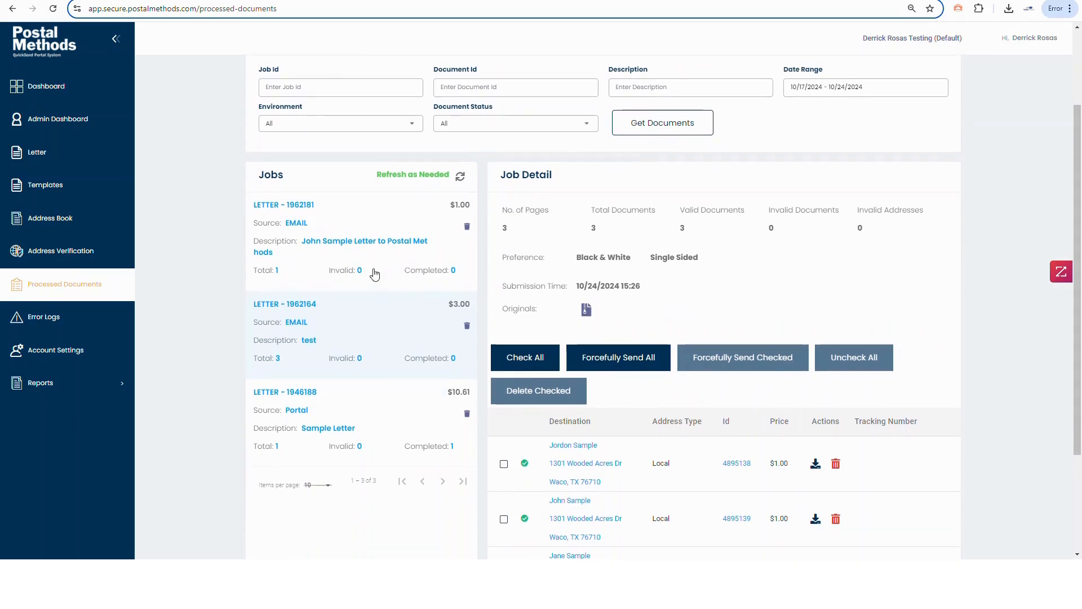
left_click(361, 223)
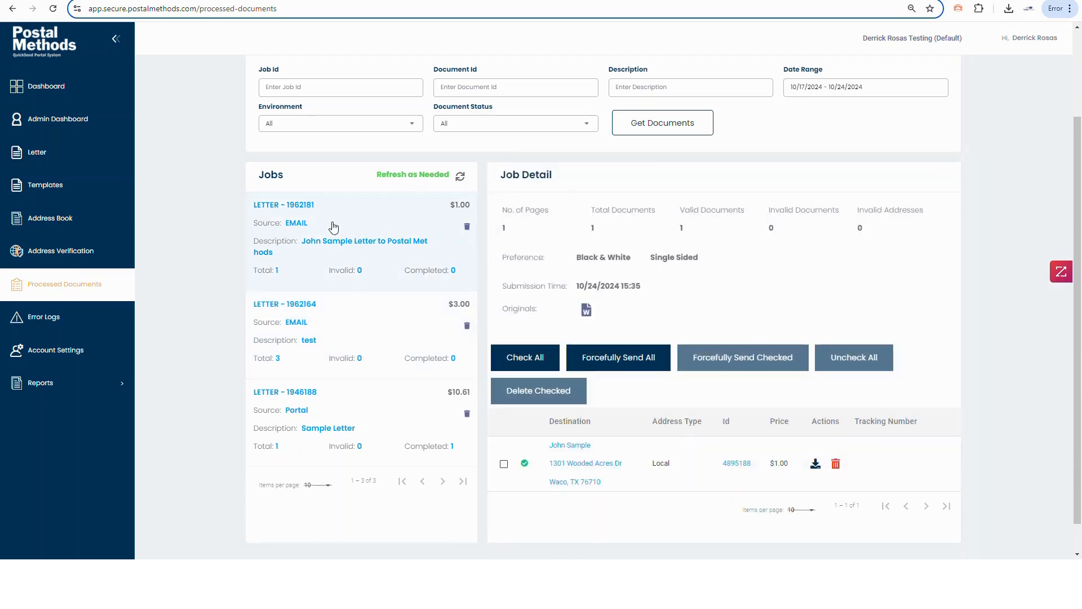
scroll(395, 240, "up", 2)
scroll(528, 443, "down", 4)
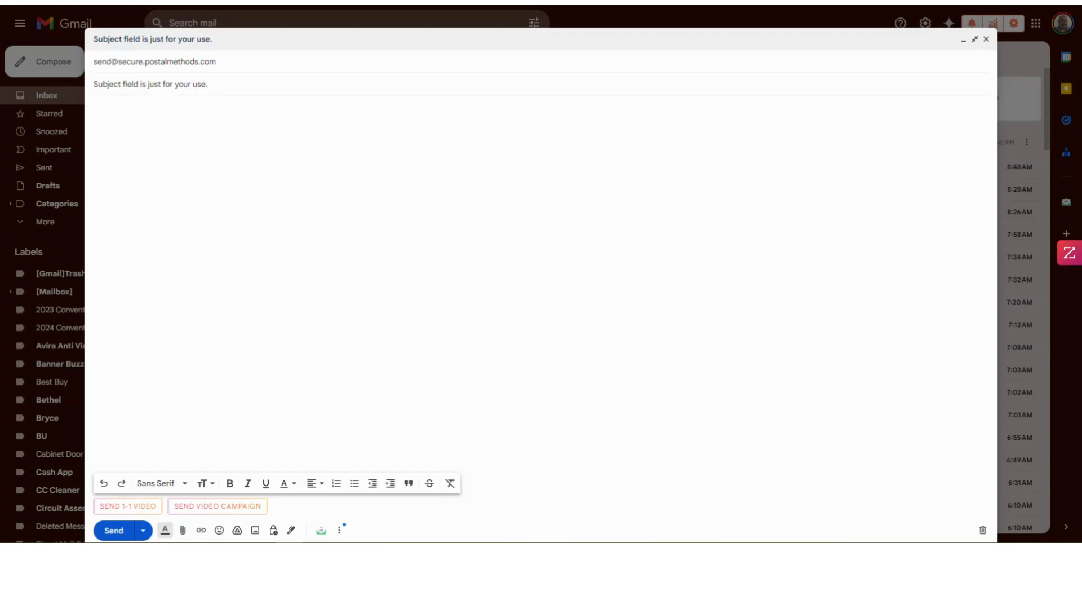
- Paste the bold paragraphs explaining the email body is ignored into the message
type("The Body of the email IS IGNORED!  Nothing that is put in the body is utilized and links are also ignored.  The email is simply used to submit documents to our Postal Methods Portal processing.")
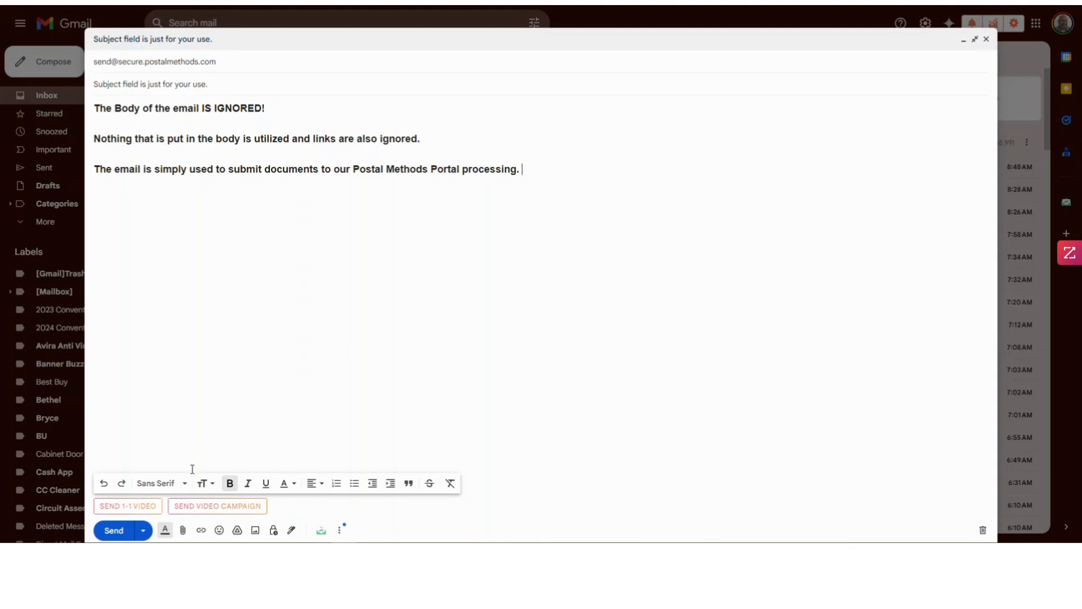
- Browse the attachment picker to the ABC Email Samples folder
left_click(182, 531)
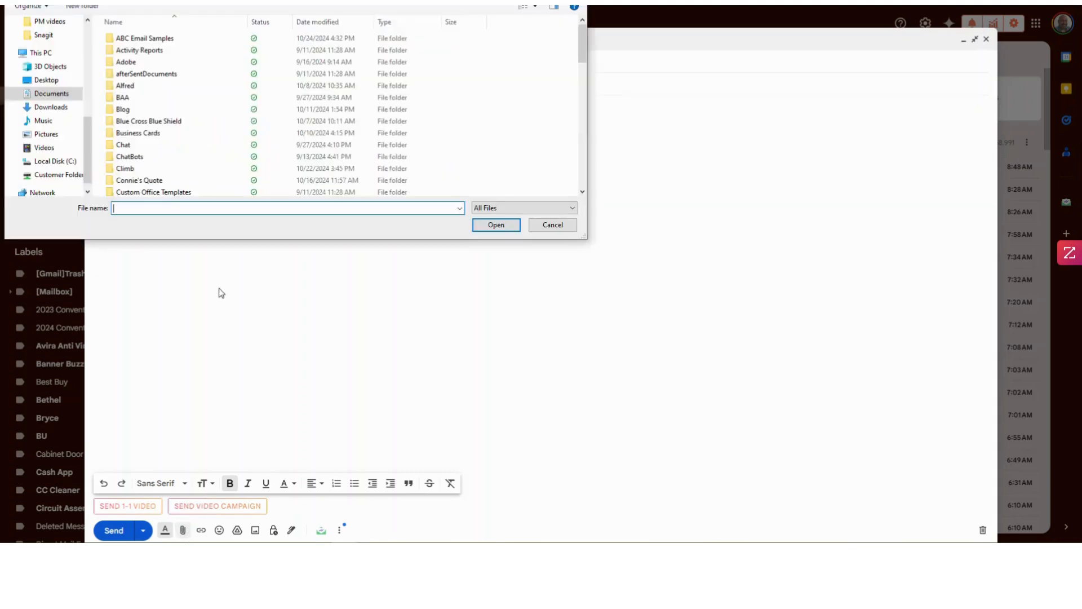
double_click(135, 39)
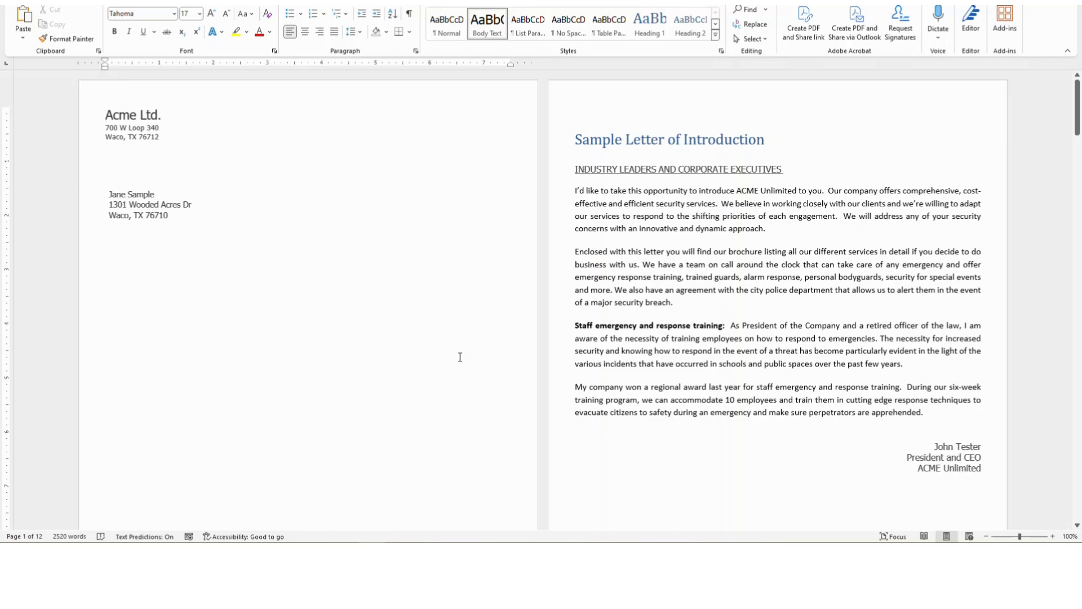
scroll(634, 368, "down", 4)
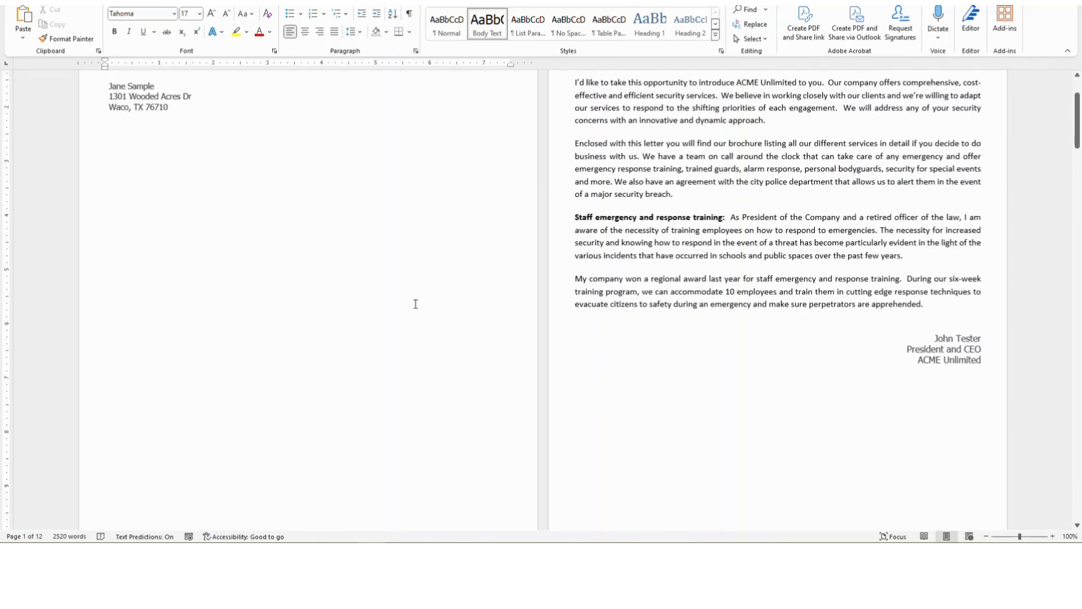
scroll(640, 317, "down", 5)
scroll(648, 307, "up", 7)
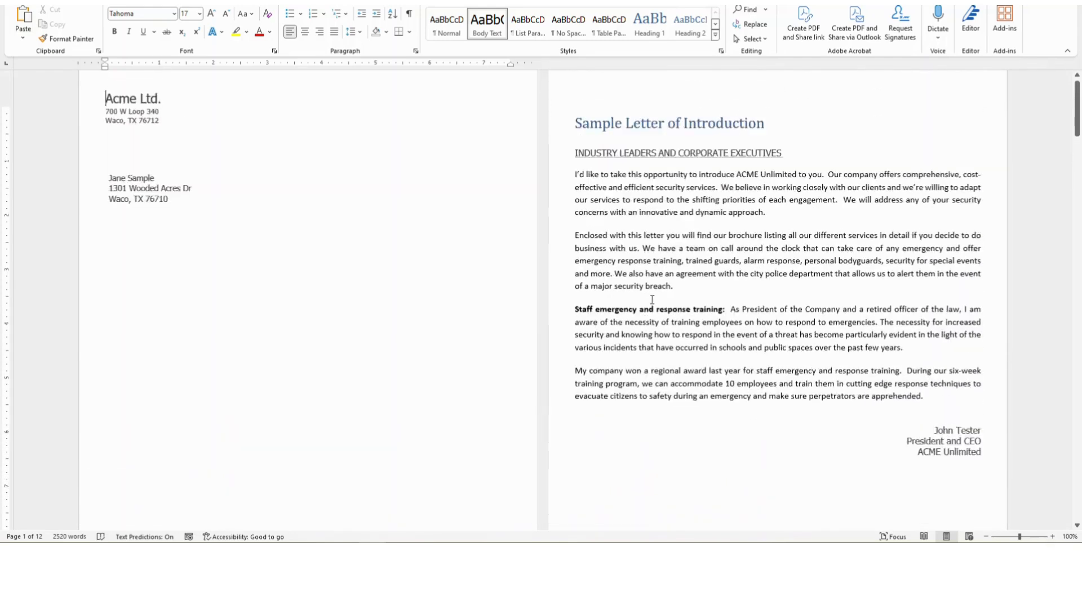
scroll(652, 300, "up", 1)
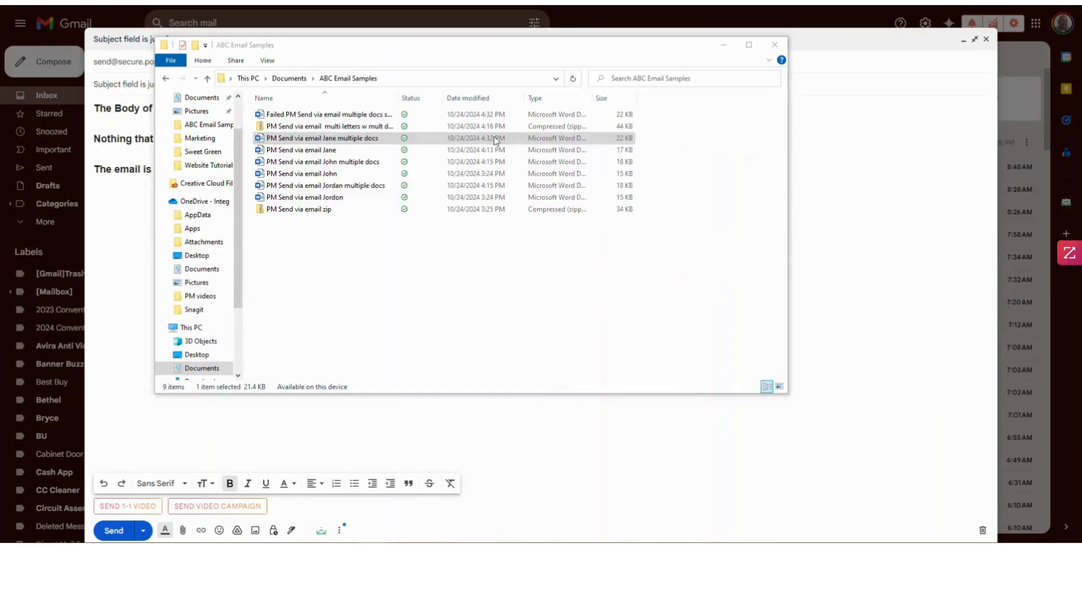
- Select the Failed multiple docs file and maximize the Word letter window
left_click(289, 115)
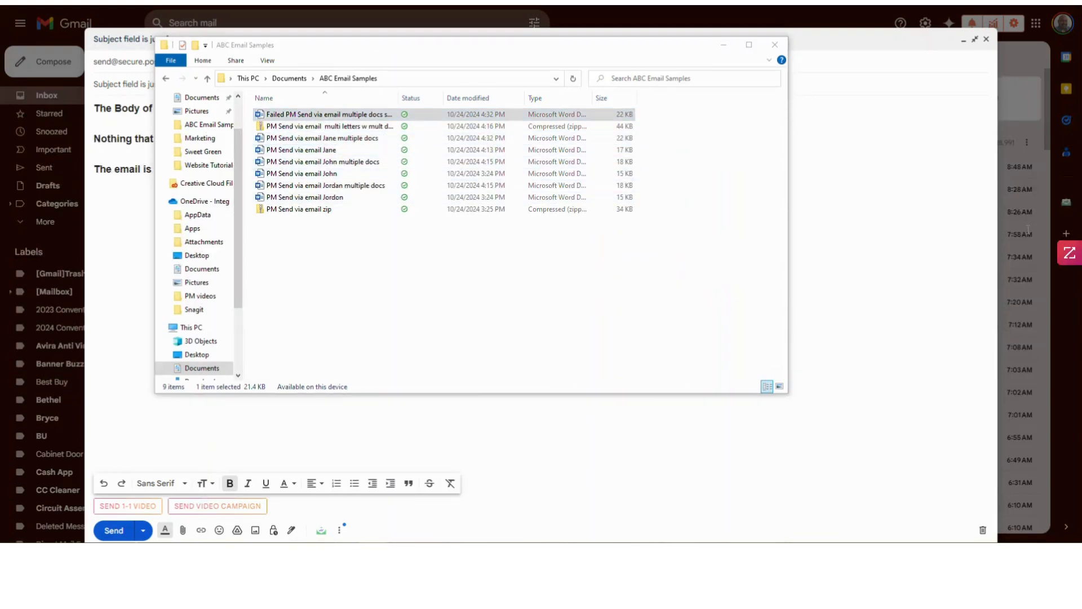
left_click_drag(1081, 121, 705, 86)
left_click(819, 86)
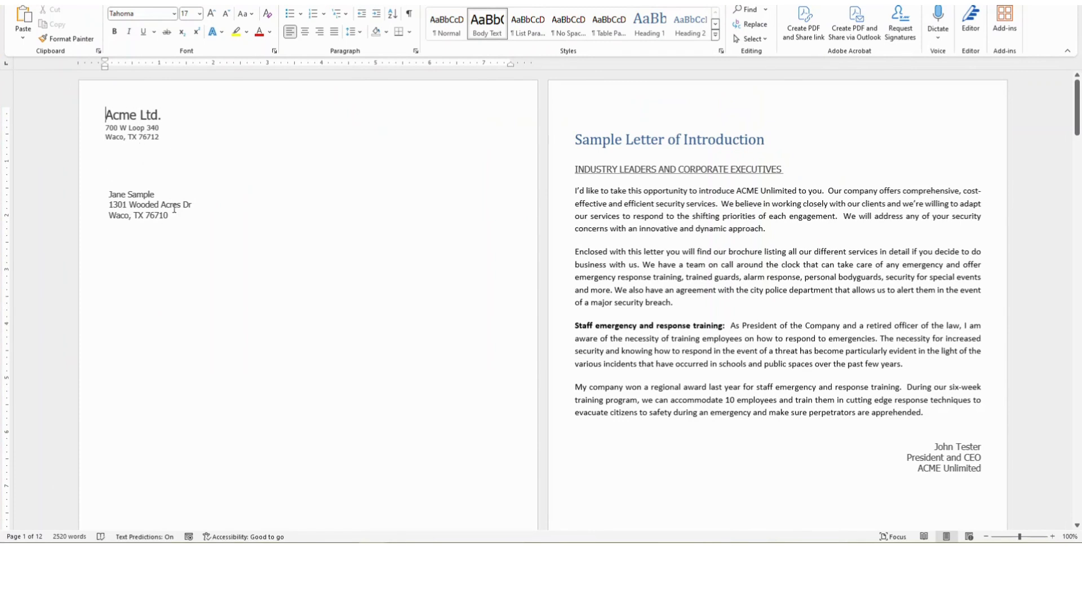
- Scroll through the merged letter pages in Word without making edits
scroll(648, 293, "down", 5)
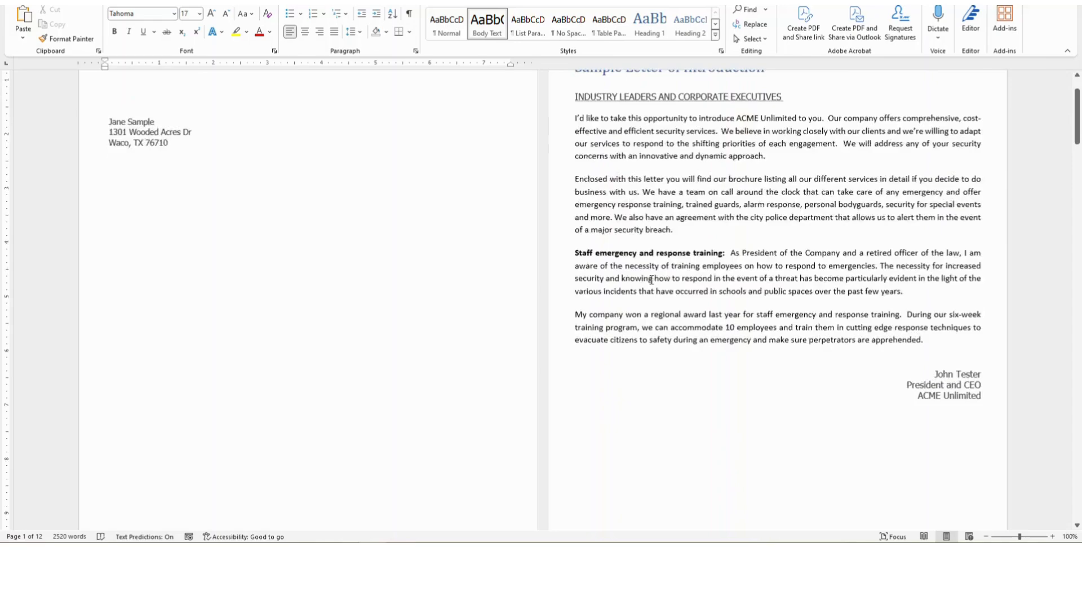
scroll(649, 274, "down", 3)
scroll(647, 273, "down", 15)
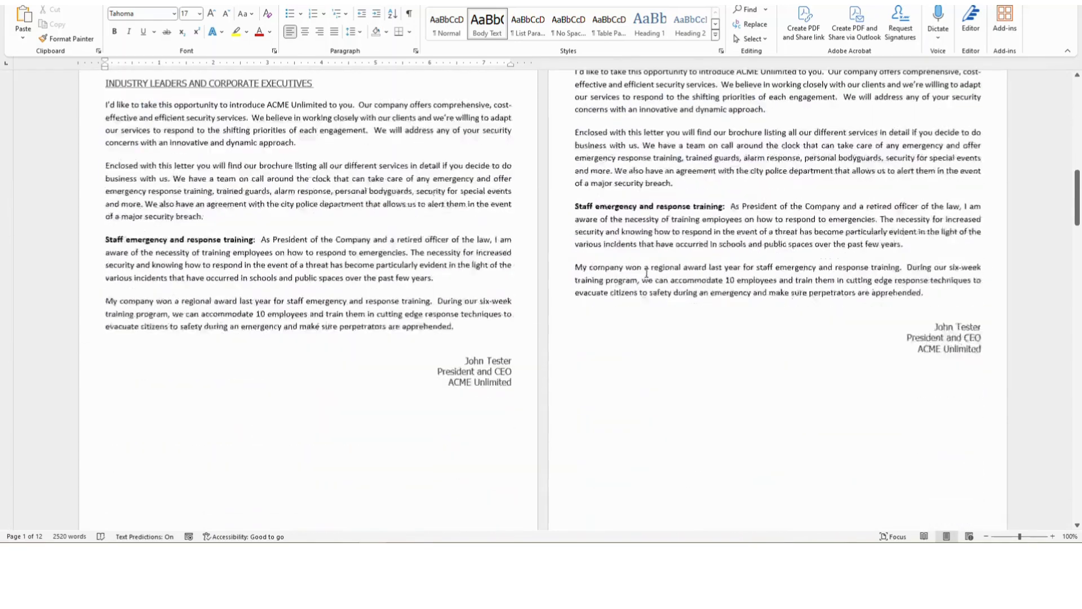
scroll(647, 271, "down", 1)
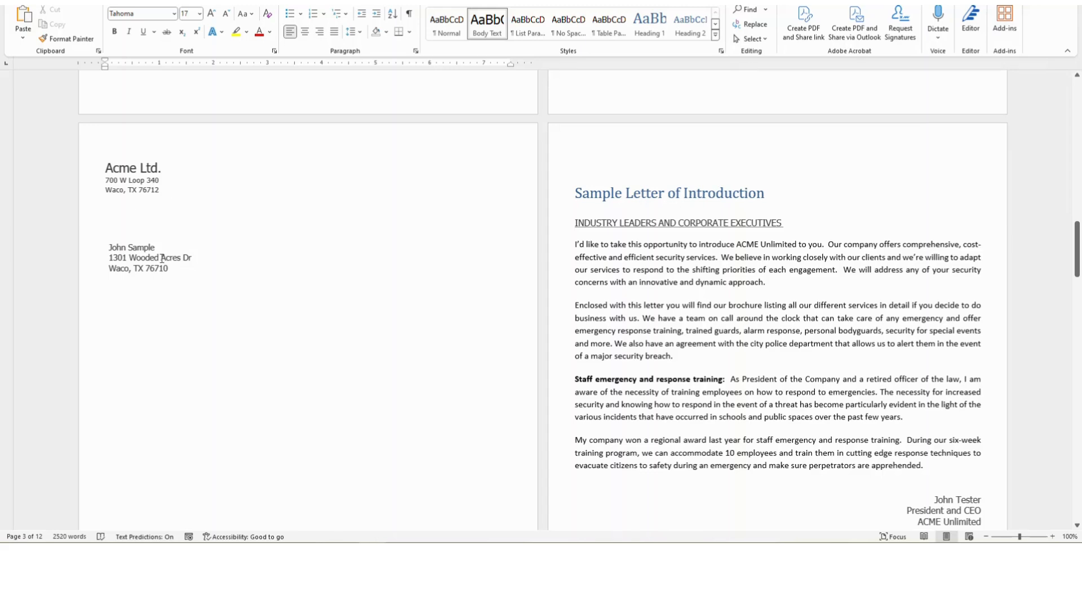
scroll(415, 338, "down", 12)
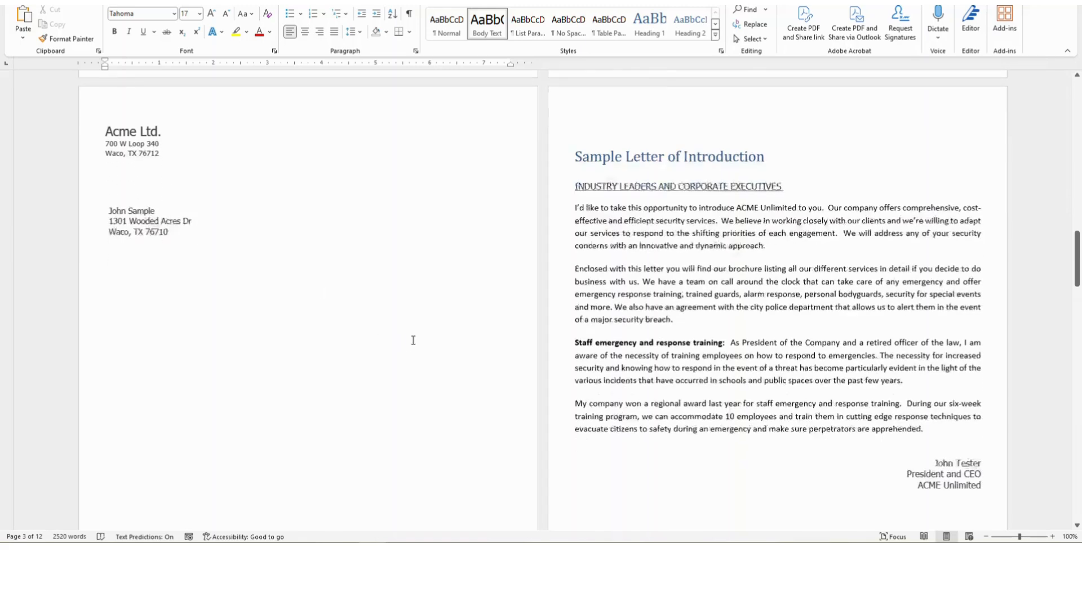
scroll(440, 330, "down", 10)
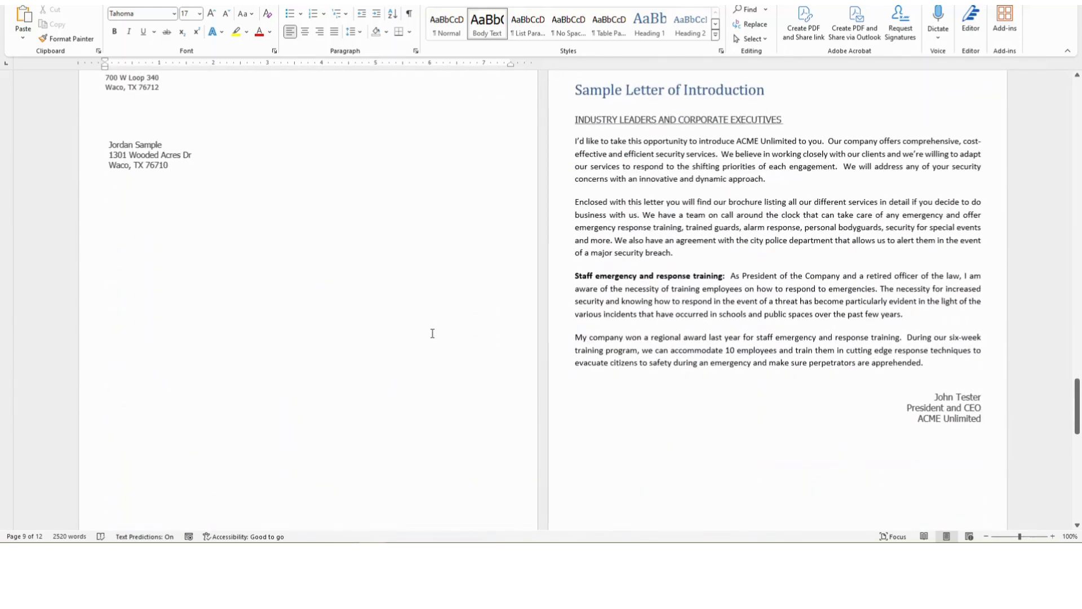
scroll(433, 334, "up", 10)
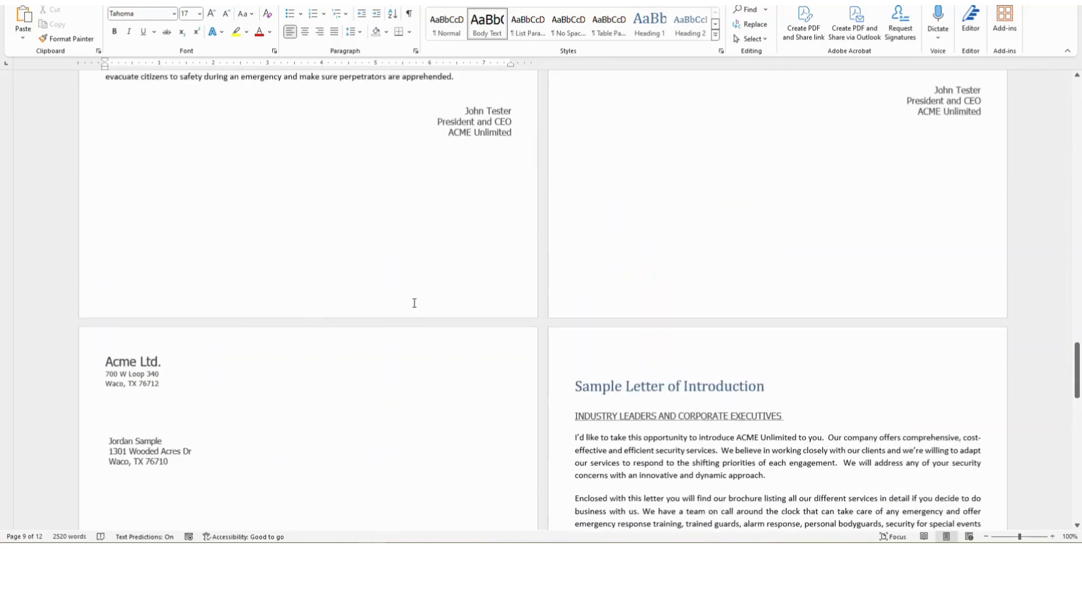
scroll(398, 286, "up", 10)
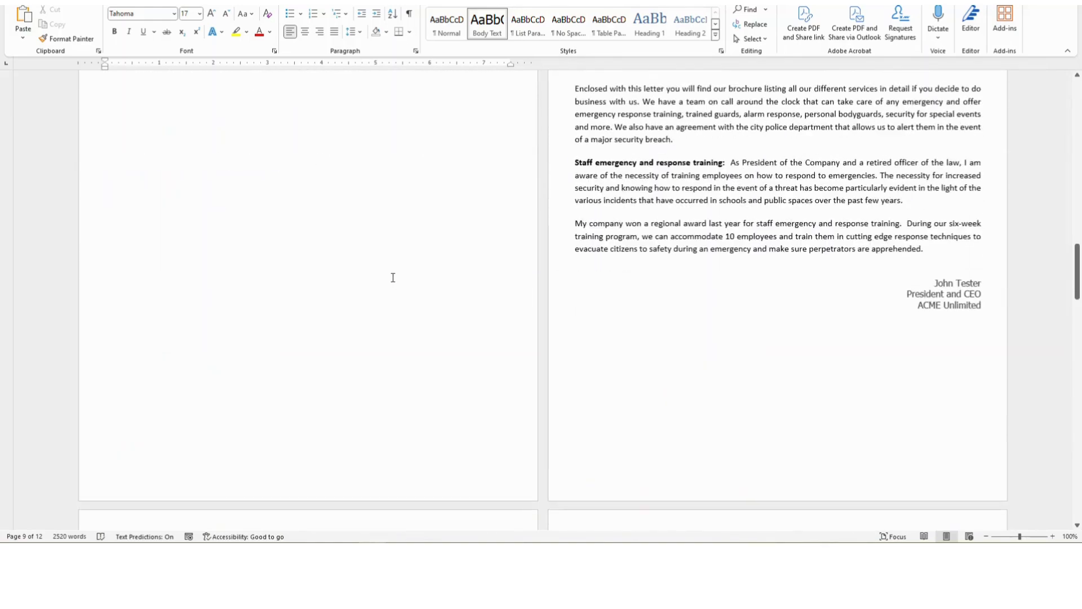
scroll(385, 278, "up", 10)
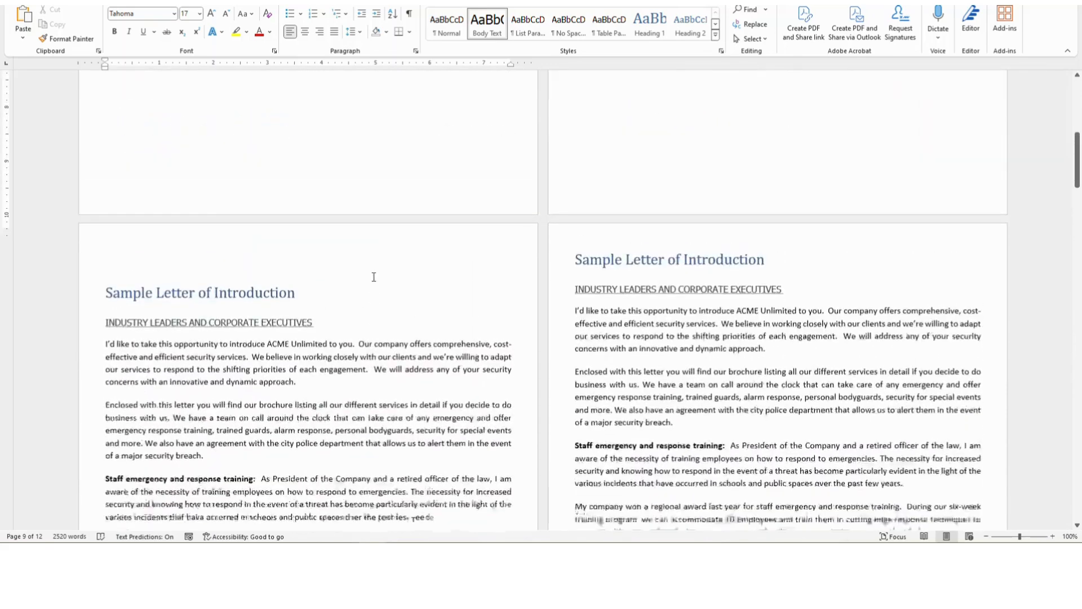
scroll(330, 265, "up", 1)
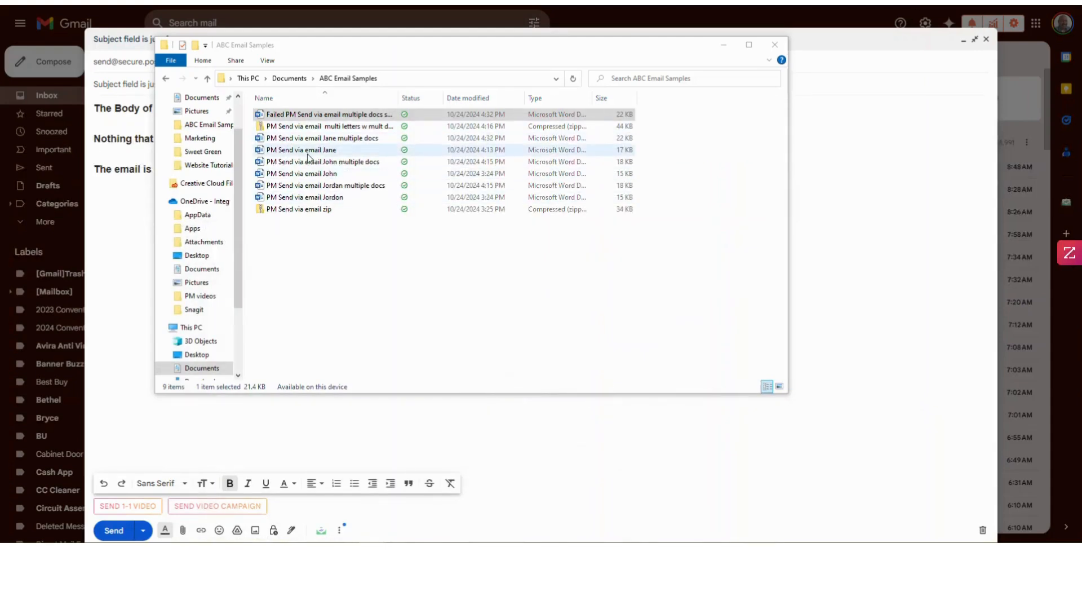
- Attach the 44 KB multi-letters zip file to the Gmail draft
left_click(338, 141)
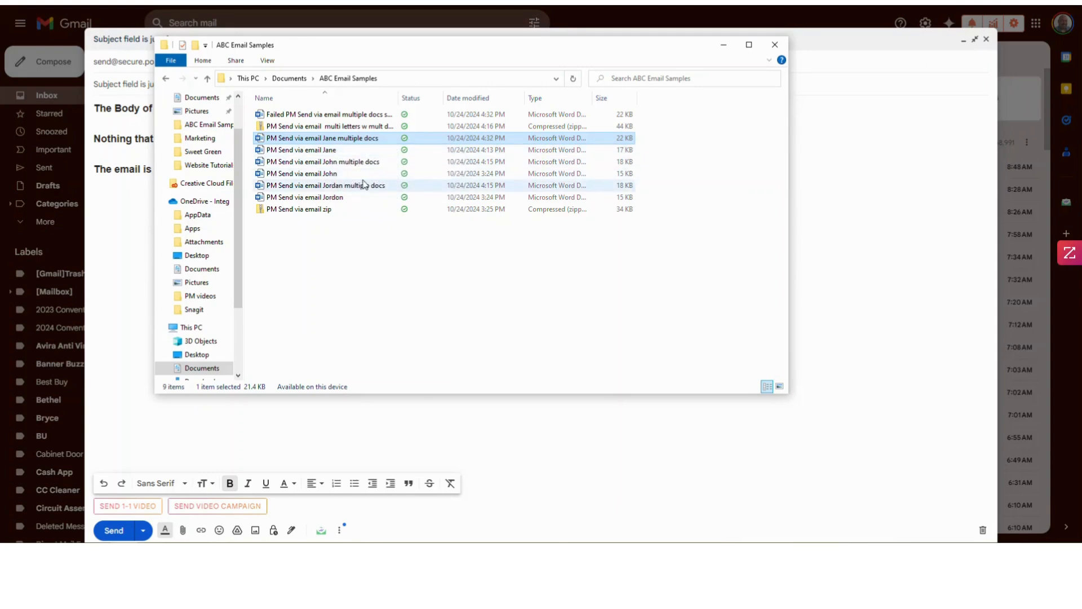
left_click(326, 163, "ctrl")
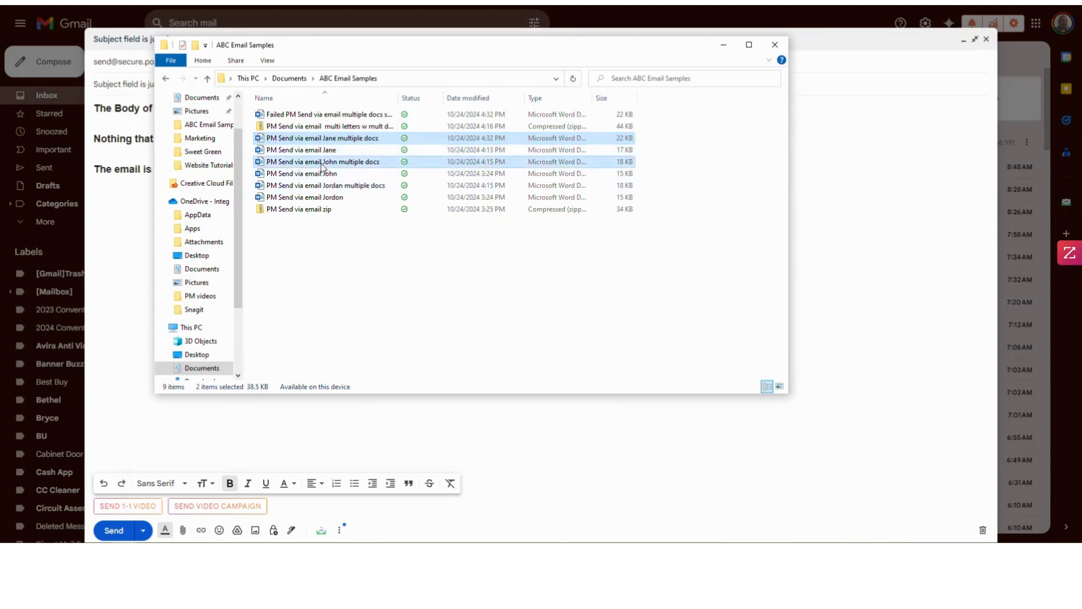
left_click(322, 186, "ctrl")
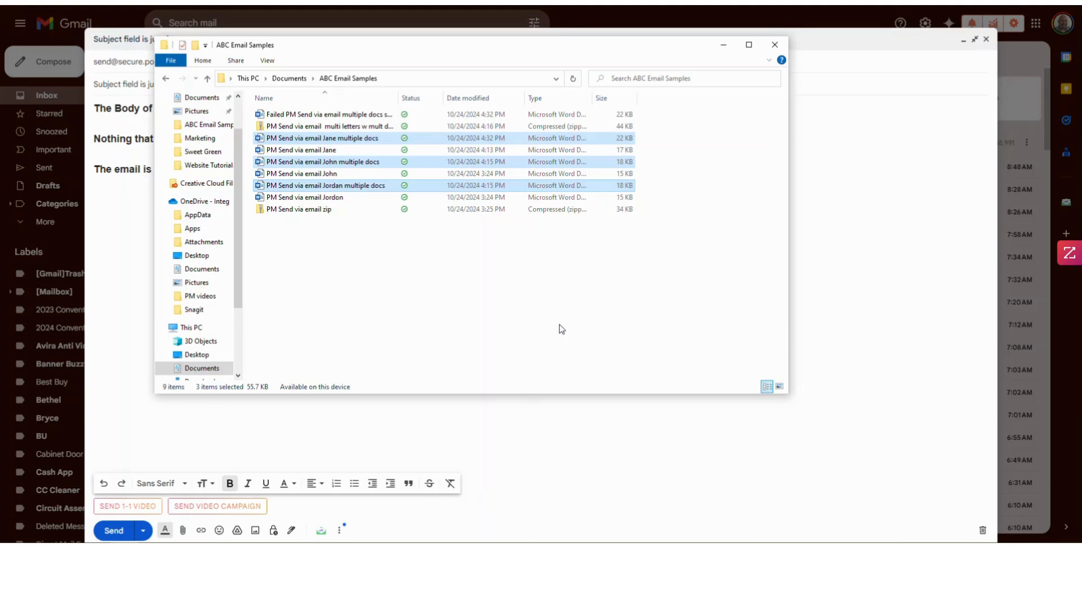
left_click(382, 336)
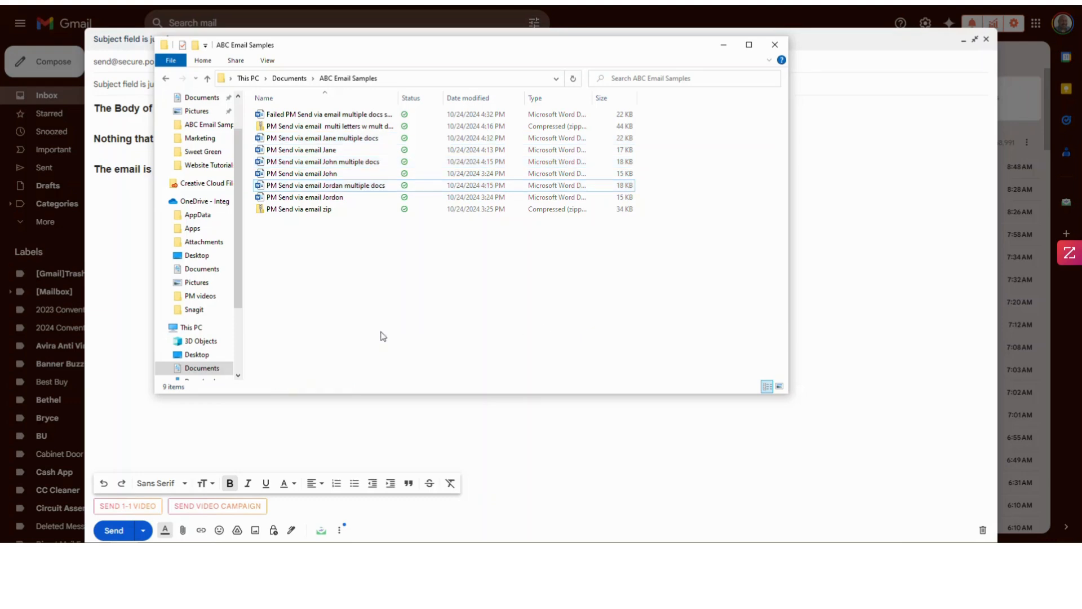
double_click(304, 126)
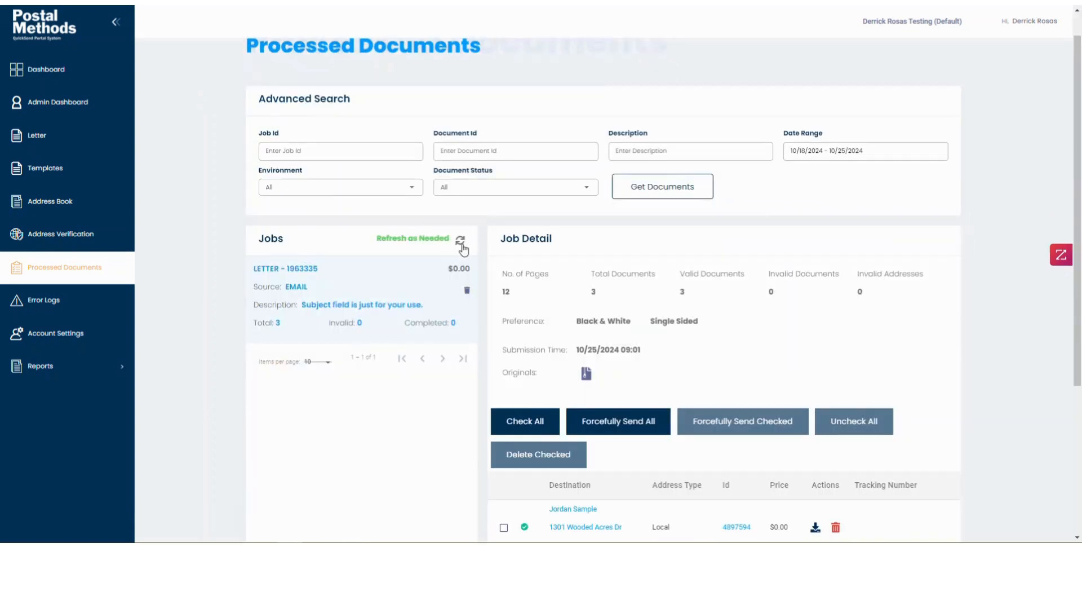
- Scroll through the job's 3 documents addressed to Wooded Acres Dr
scroll(459, 305, "down", 2)
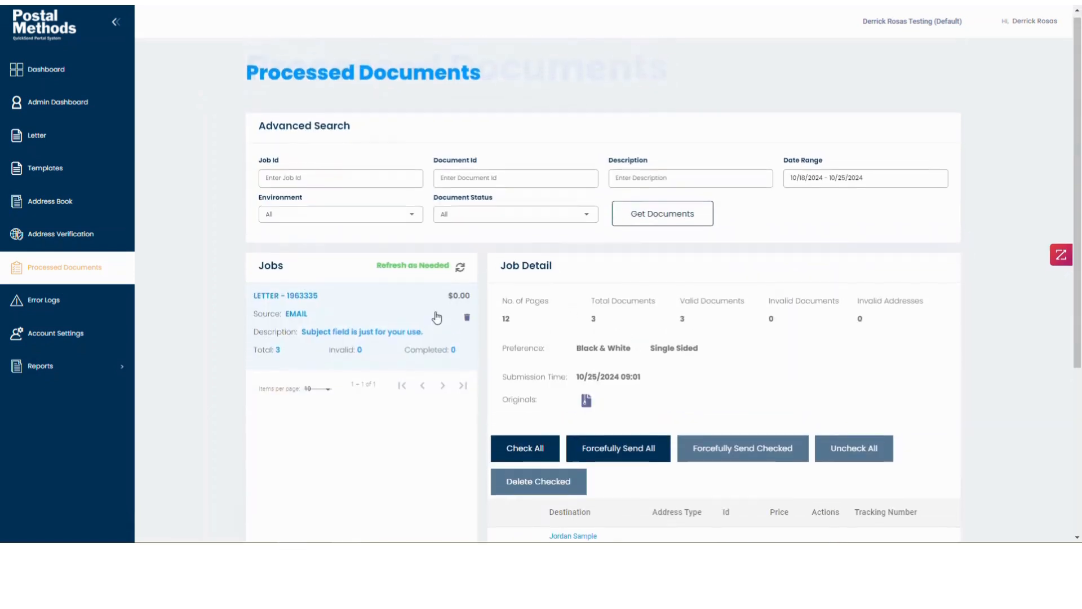
scroll(460, 298, "down", 3)
scroll(401, 300, "up", 1)
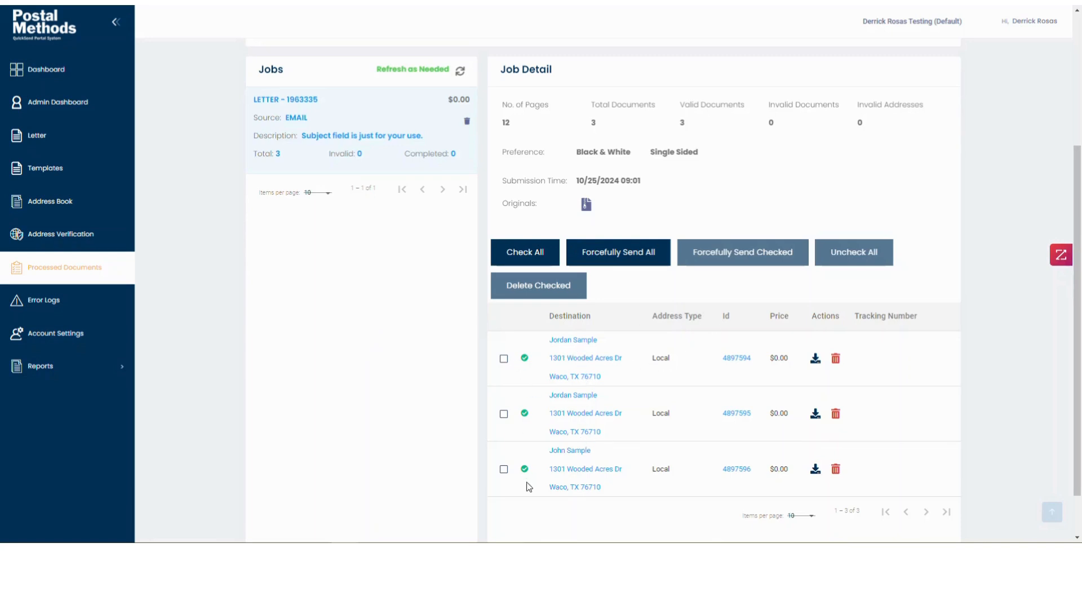
scroll(682, 420, "up", 2)
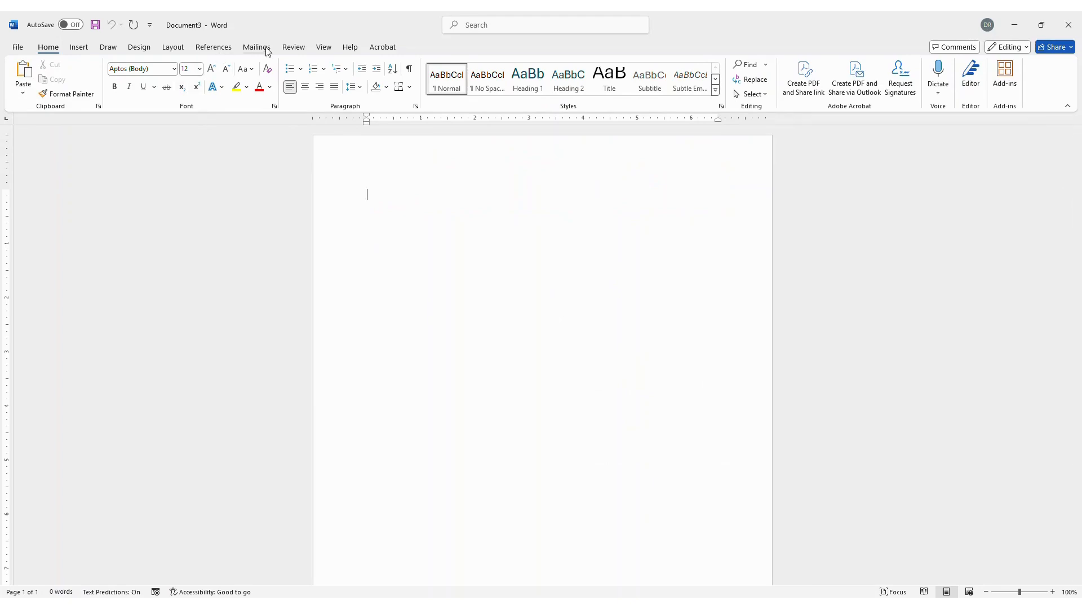
- Set custom margins of Top 0.4" and Left 0.5" for the blank document
left_click(174, 48)
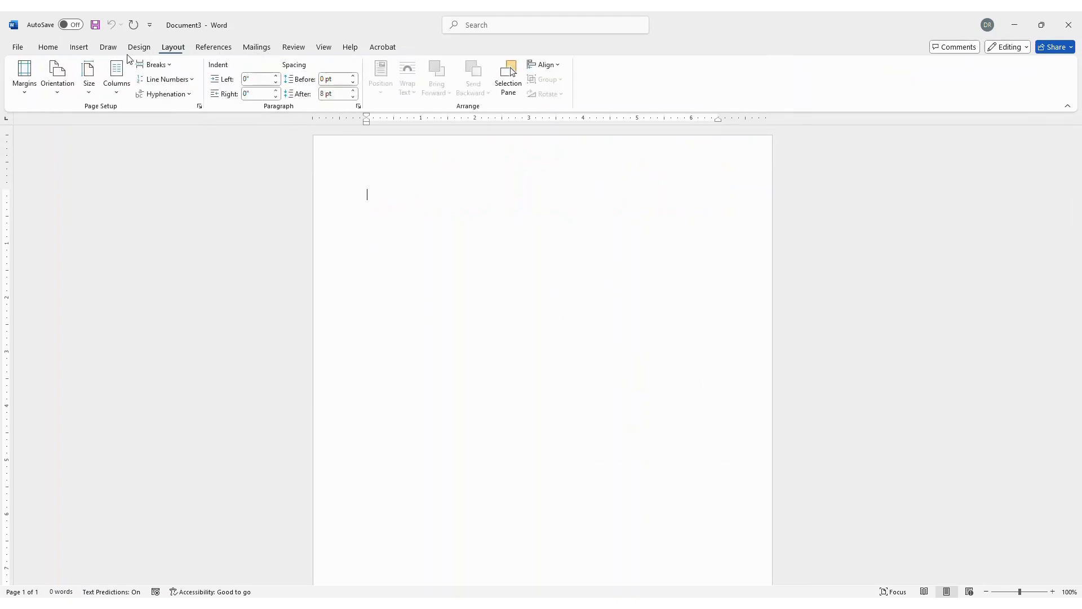
left_click(24, 76)
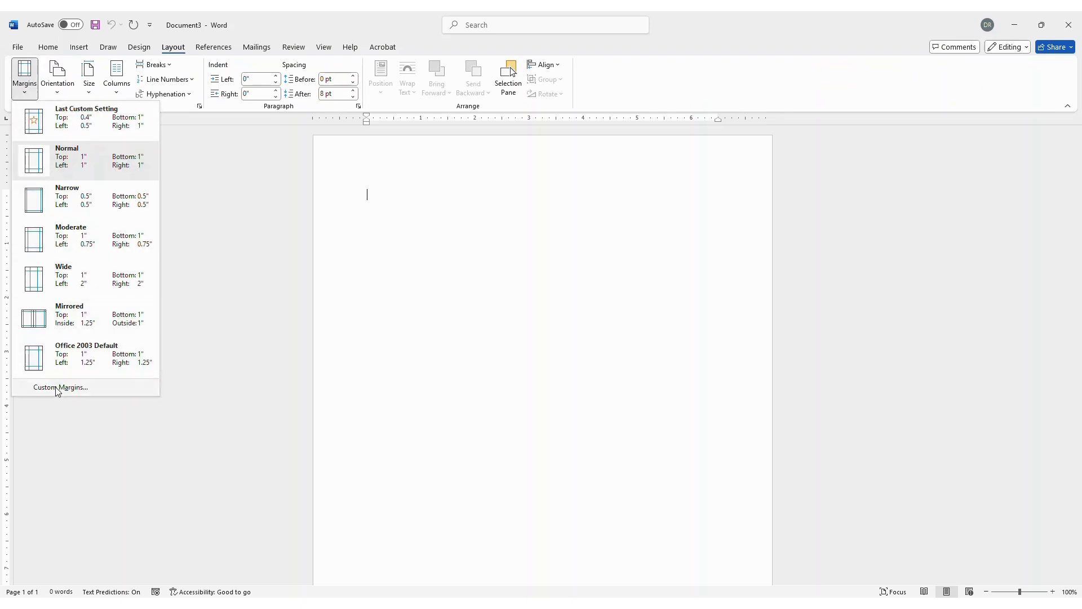
left_click(60, 388)
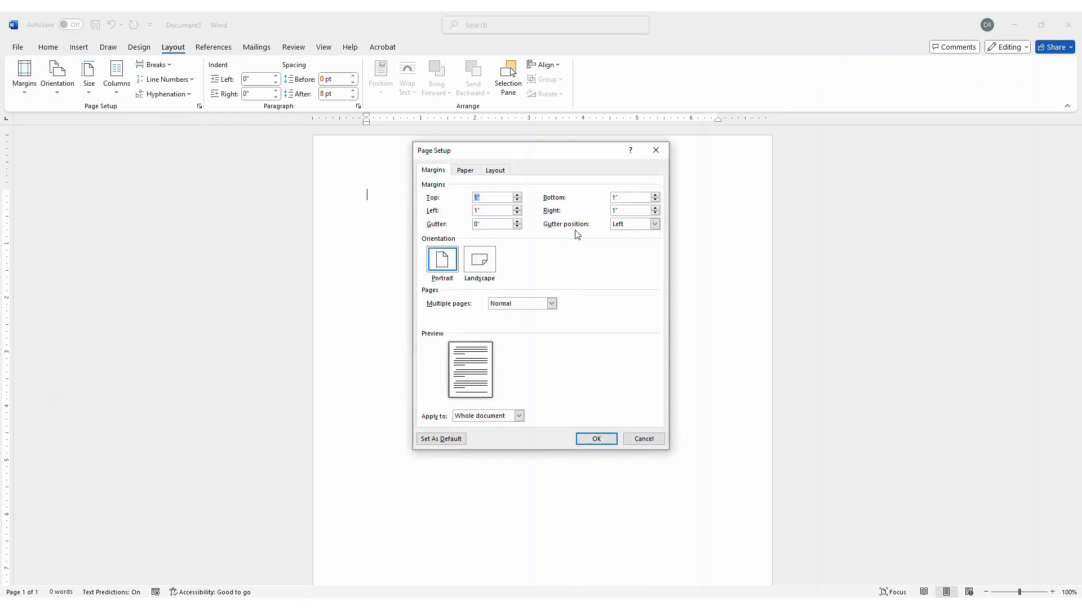
type(".40")
left_click(496, 212)
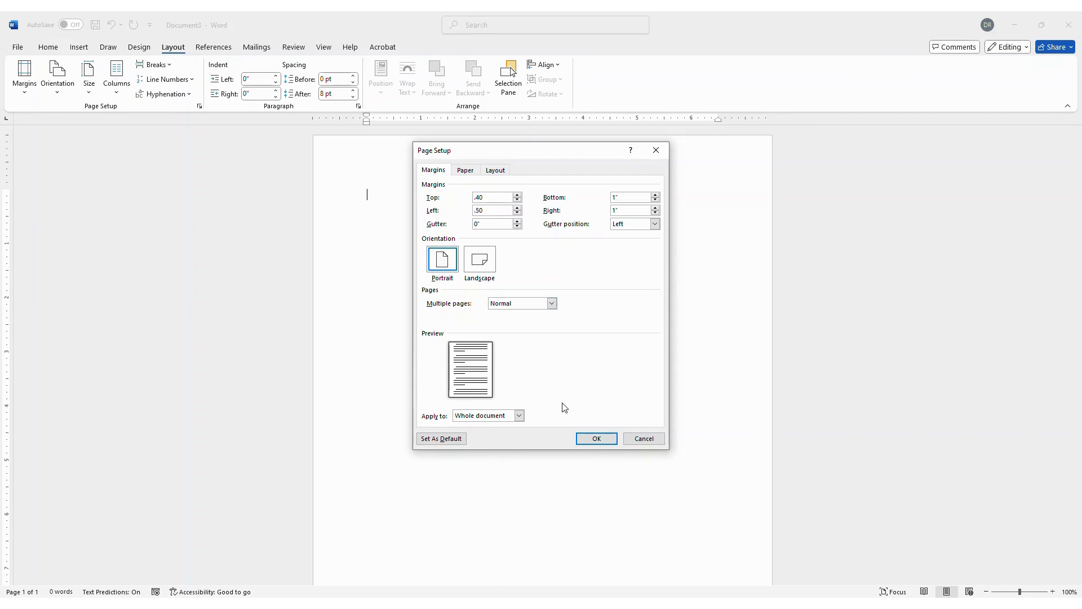
left_click(596, 440)
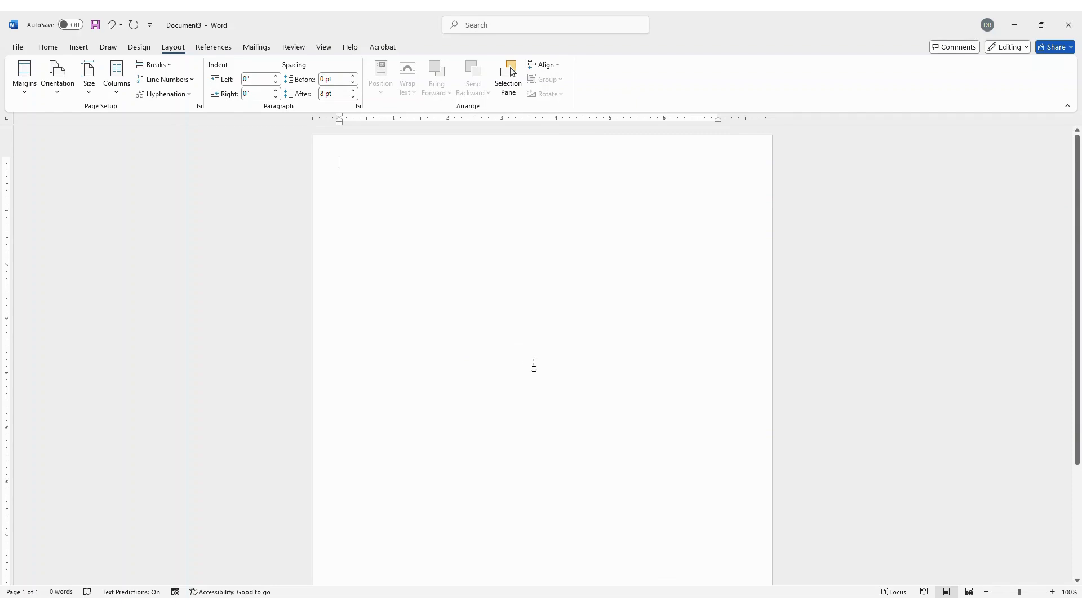
- Add a blank page, paste the introduction letter onto page 2, then add another blank page
left_click(79, 48)
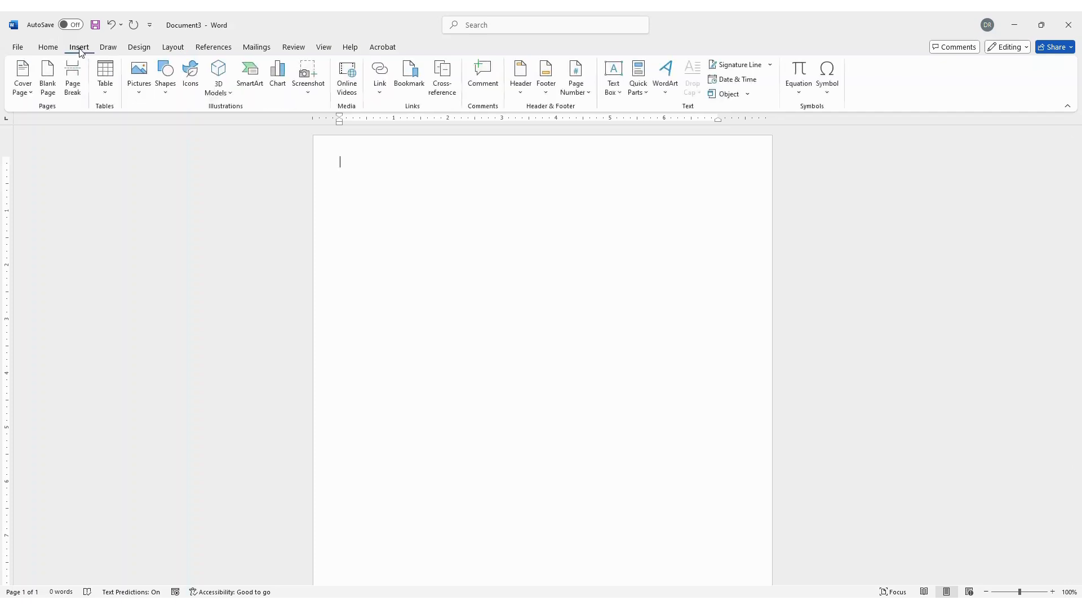
left_click(48, 79)
scroll(600, 462, "down", 7)
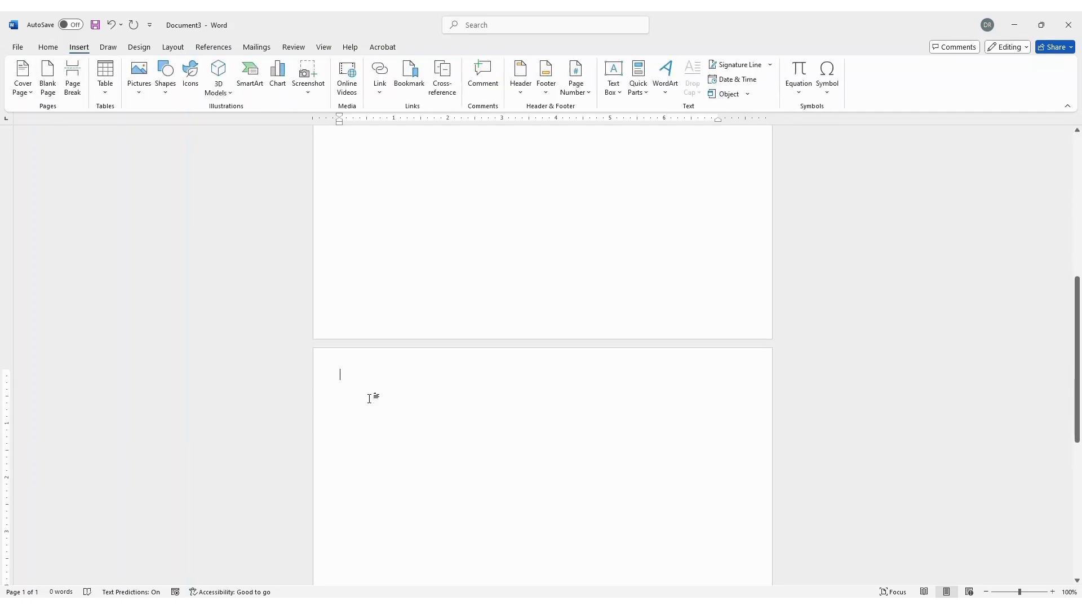
scroll(477, 439, "down", 2)
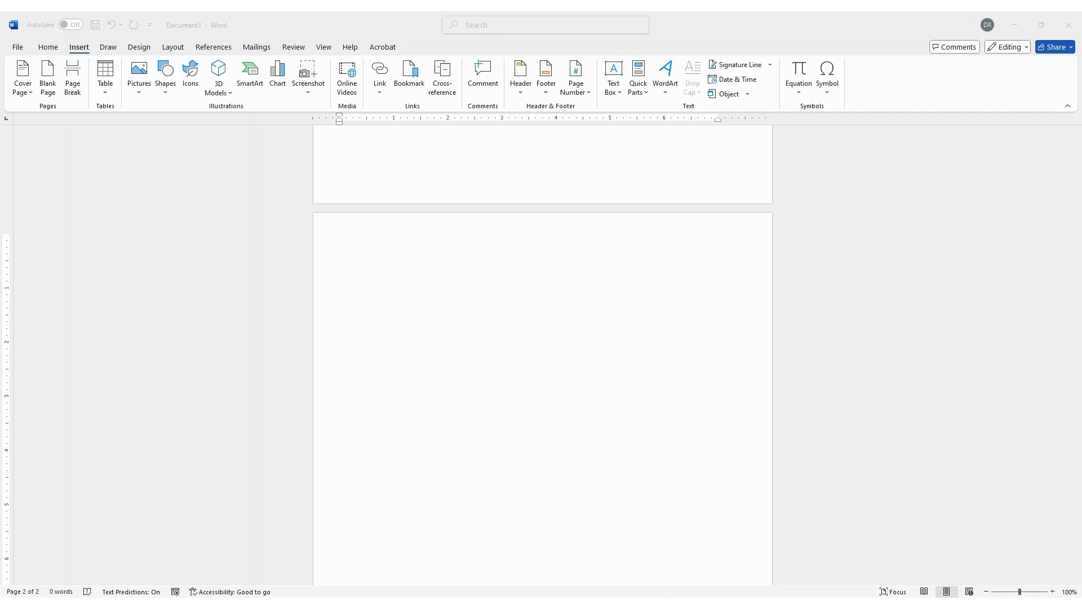
left_click(392, 285)
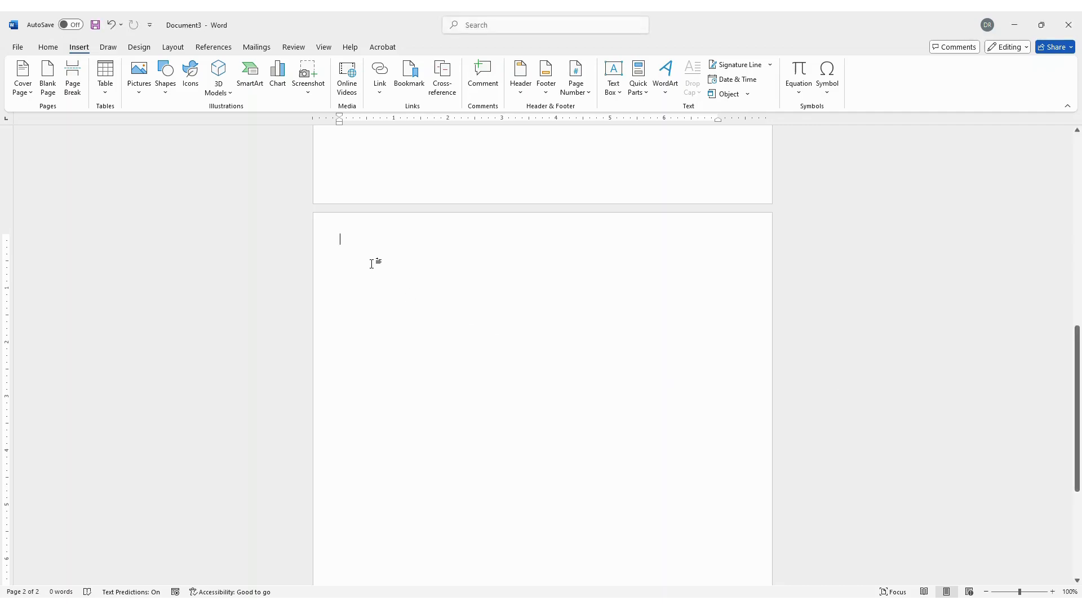
type("Sample Letter of Introduction  INDUSTRY LEADERS AND CORPORATE EXECUTIVES I’d like to take this opportunity to introduce ACME Unlimited to you.  Our company offers comprehensive, cost-effective and efficient security services.  We believe in working closely with our clients and we’re willing to adapt our services to respond to the shifting priorities of each engagement.  We will address any of your security concerns with an innovative and dynamic approach. Enclosed with this letter you will find our brochure listing all our different services in detail if you decide to do business with us. We have a team on call around the clock that can take care of any emergency and offer emergency response training, trained guards, alarm response, personal bodyguards, security for special events and more. We also have an agreement with the city police department that allows us to alert them in the event of a major security breach. Staff emergency and response training:  As President of the Company and a retired officer of the law, I am aware of the necessity of training employees on how to respond to emergencies. The necessity for increased security and knowing how to respond in the event of a threat has become particularly evident in the light of the various incidents that have occurred in schools and public spaces over the past few years. My company won a regional award last year for staff emergency and response training.  During our six-week training program, we can accommodate 10 employees and train them in cutting edge response techniques to evacuate citizens to safety during an emergency and make sure perpetrators are apprehended.  John Tester President and CEO ACME Unlimited")
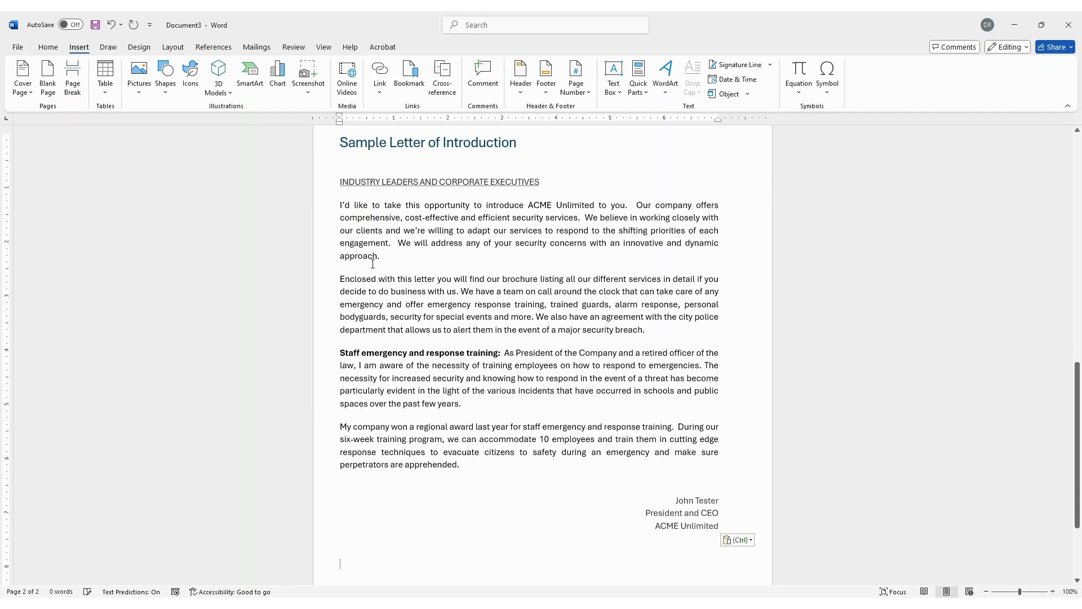
left_click(48, 73)
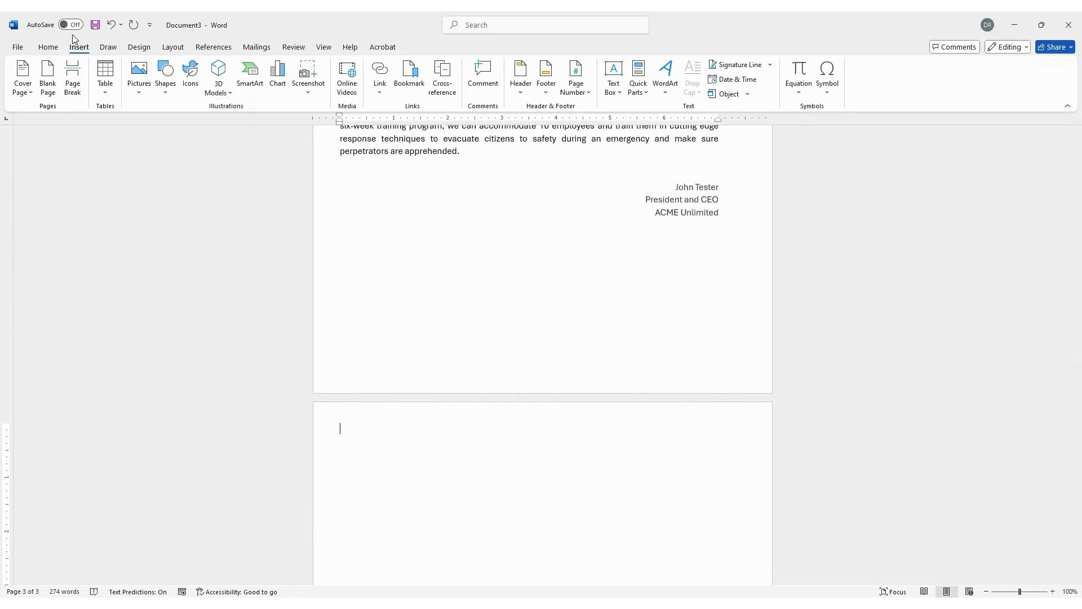
- Embed Sample doc for upload.pdf from Documents as an object on the page after the letter
left_click(747, 94)
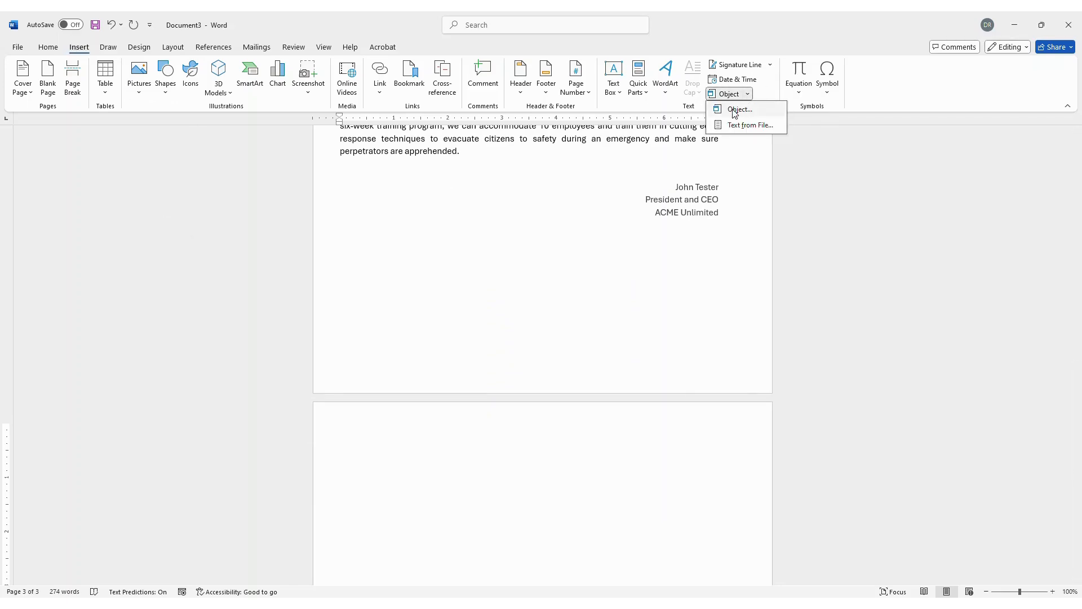
left_click(736, 111)
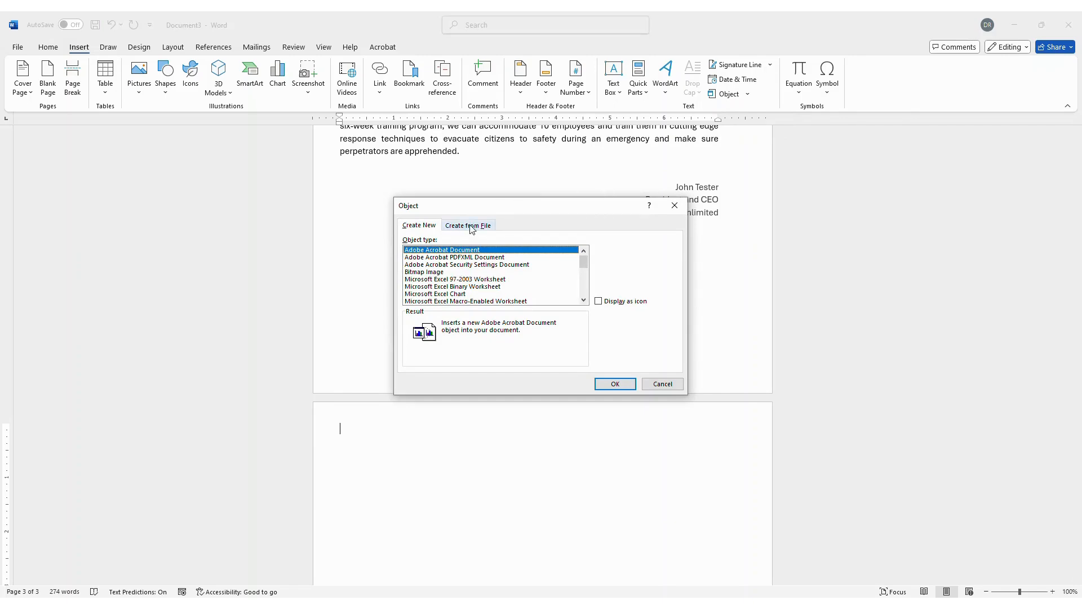
left_click(471, 226)
left_click(628, 256)
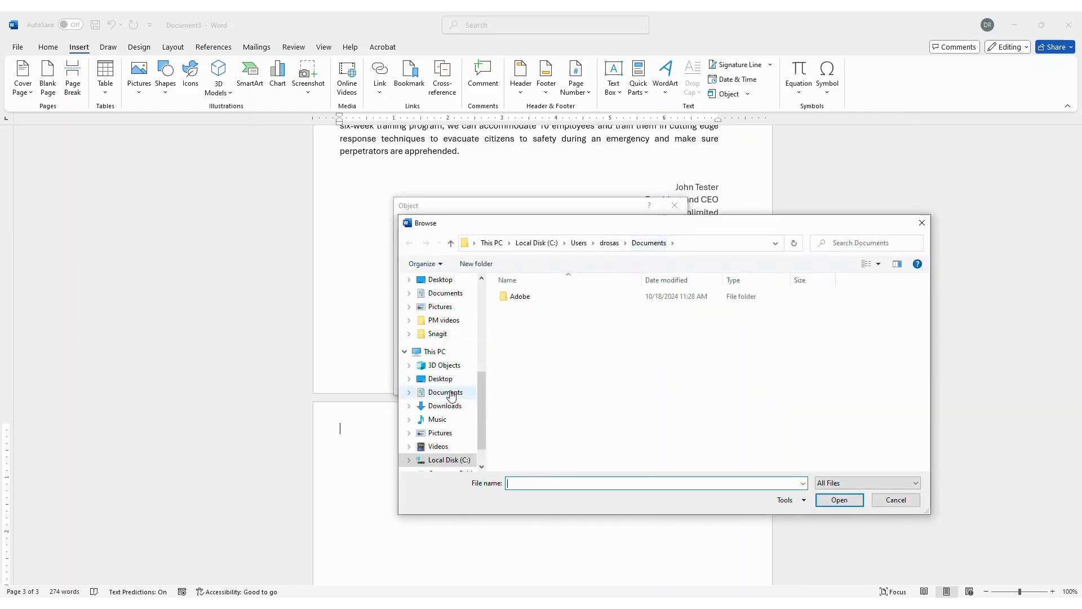
left_click(451, 395)
scroll(558, 412, "down", 5)
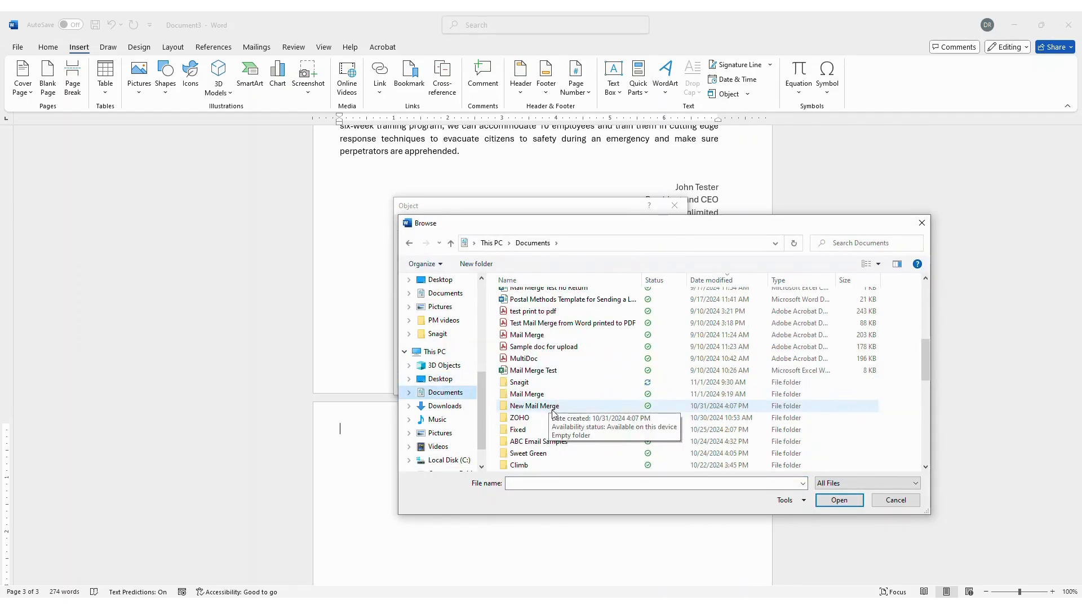
double_click(541, 347)
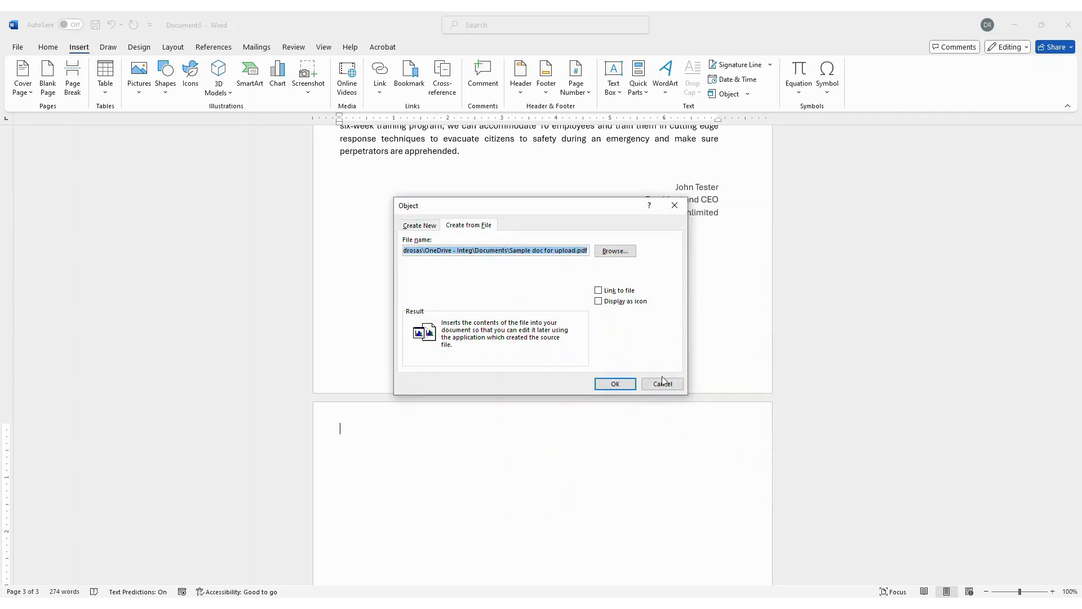
left_click(615, 389)
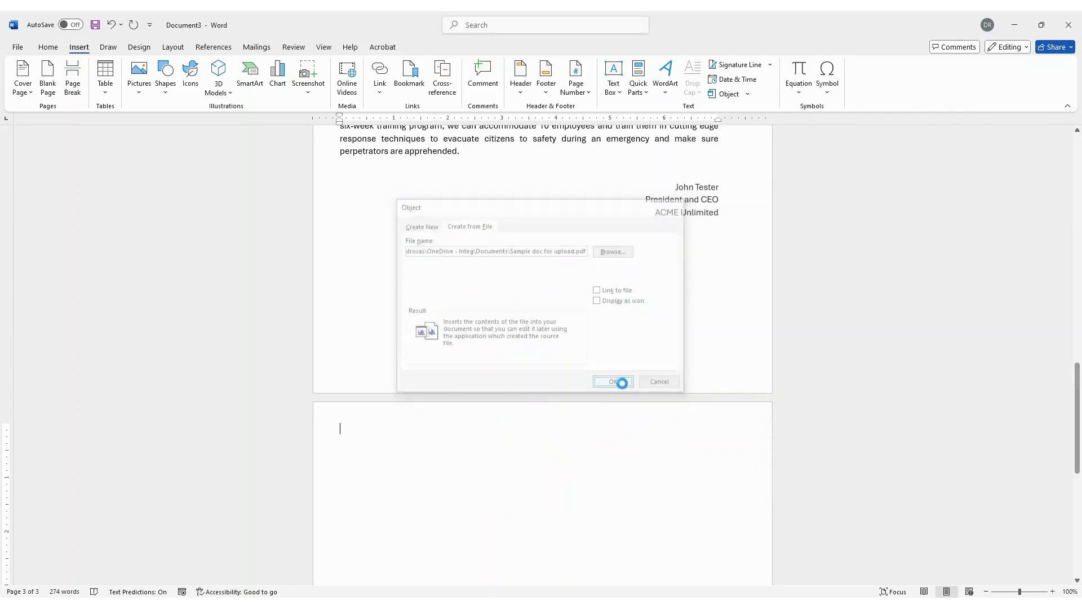
scroll(729, 385, "up", 10)
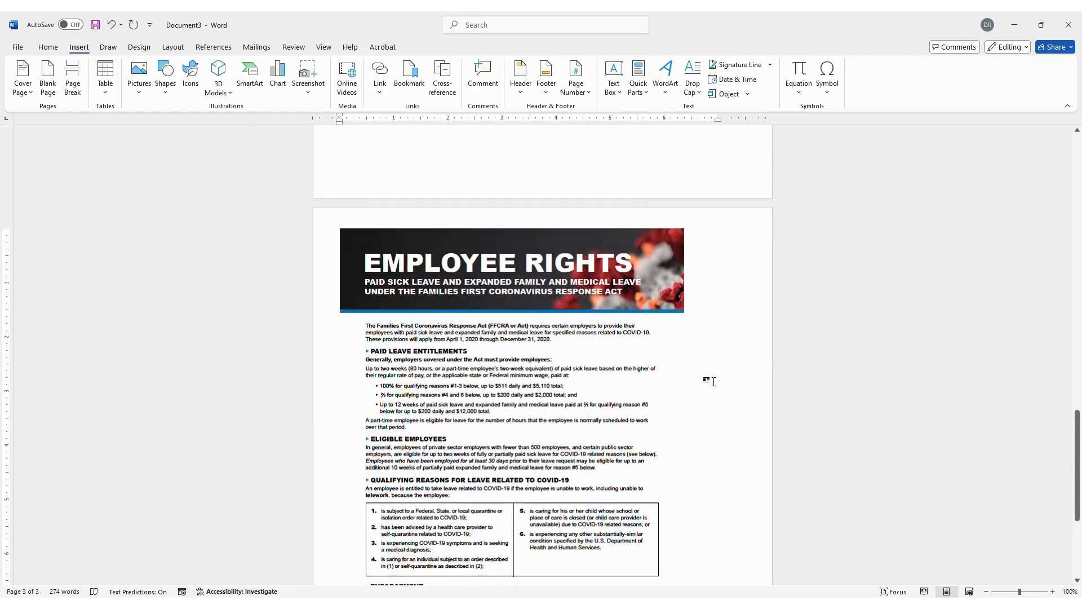
scroll(831, 333, "up", 15)
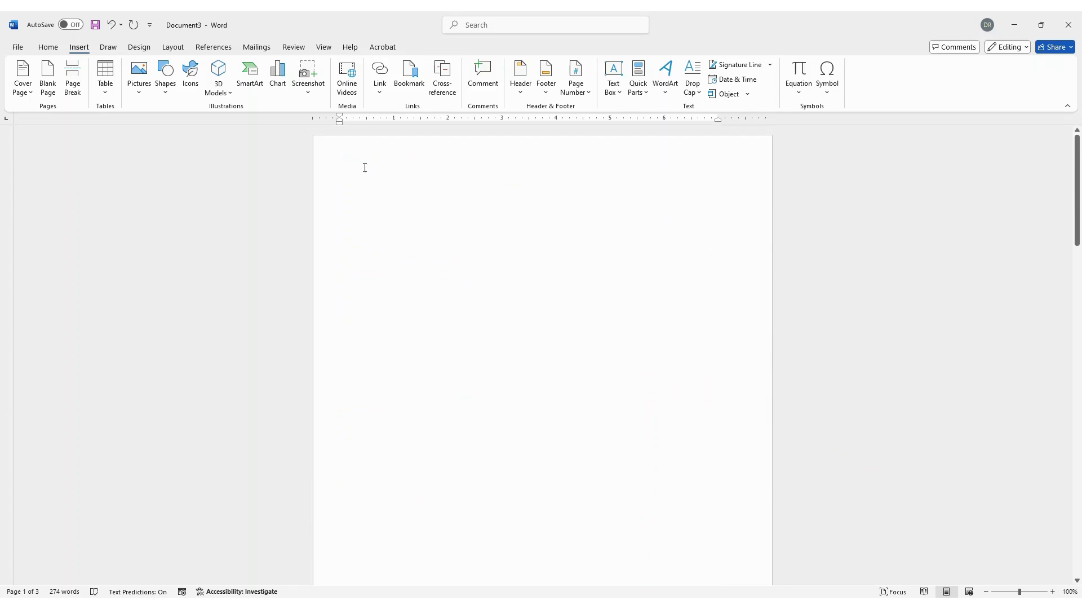
- Type the sender's name, street address and city/state at the top of the blank first page
left_click(346, 174)
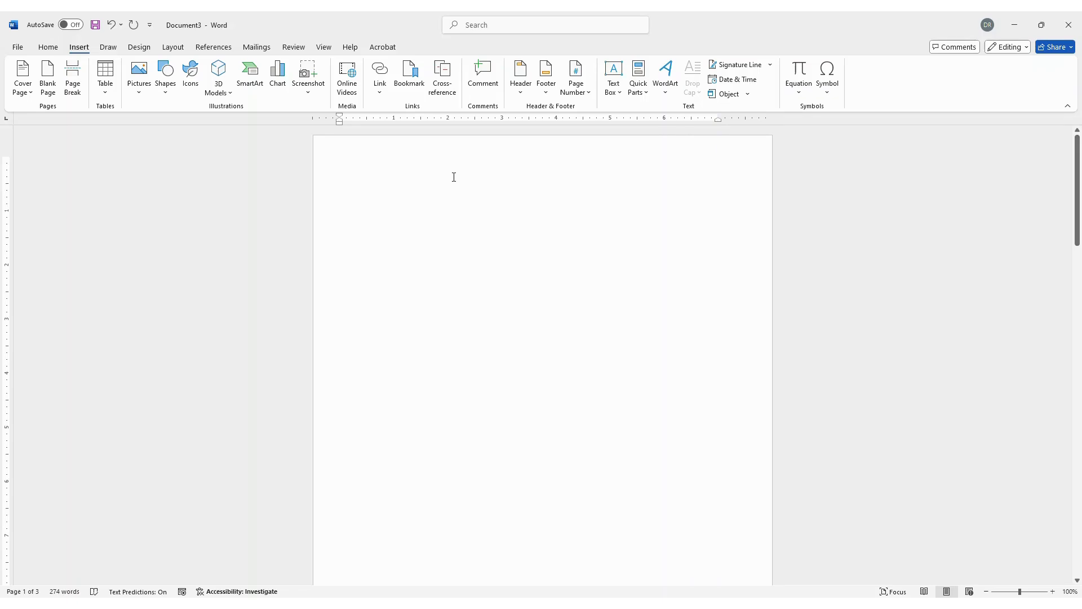
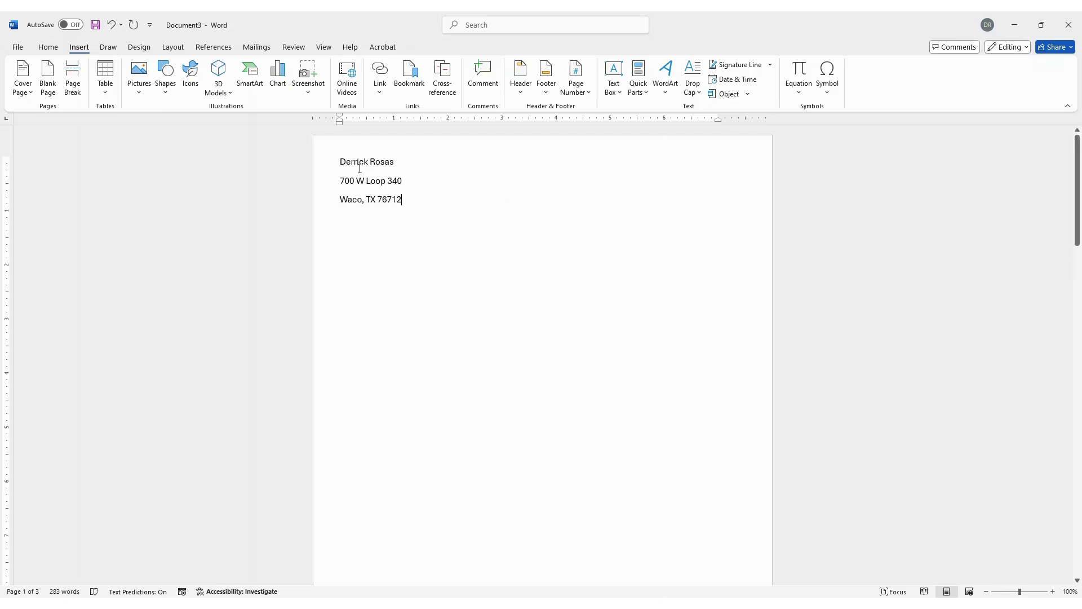
- Set 0 pt spacing after the three address lines and start a new line below them
left_click_drag(340, 160, 408, 205)
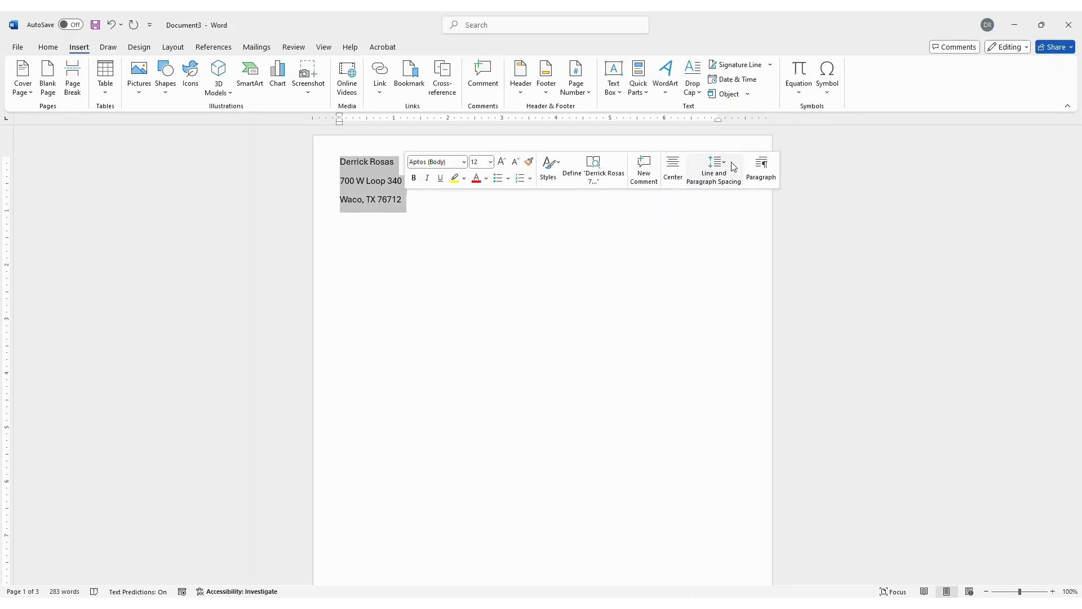
left_click(719, 173)
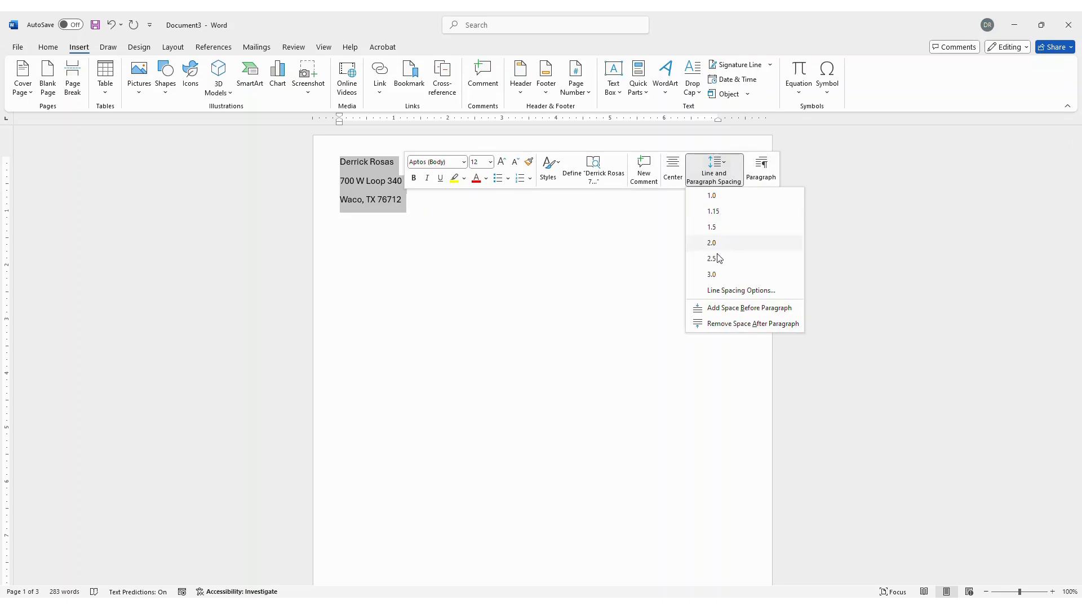
left_click(724, 292)
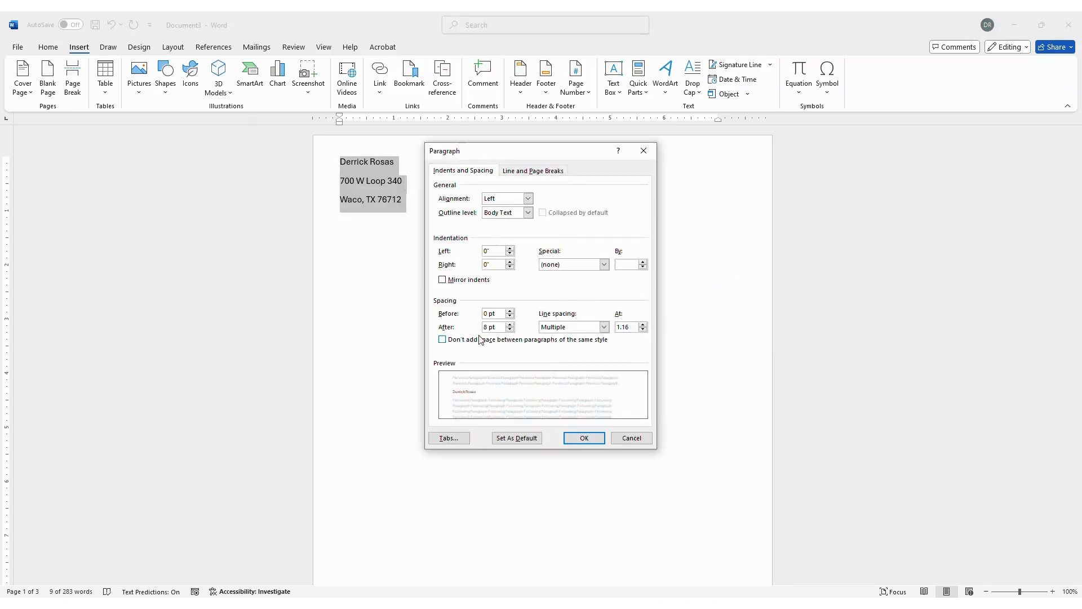
left_click(510, 329)
left_click(510, 330)
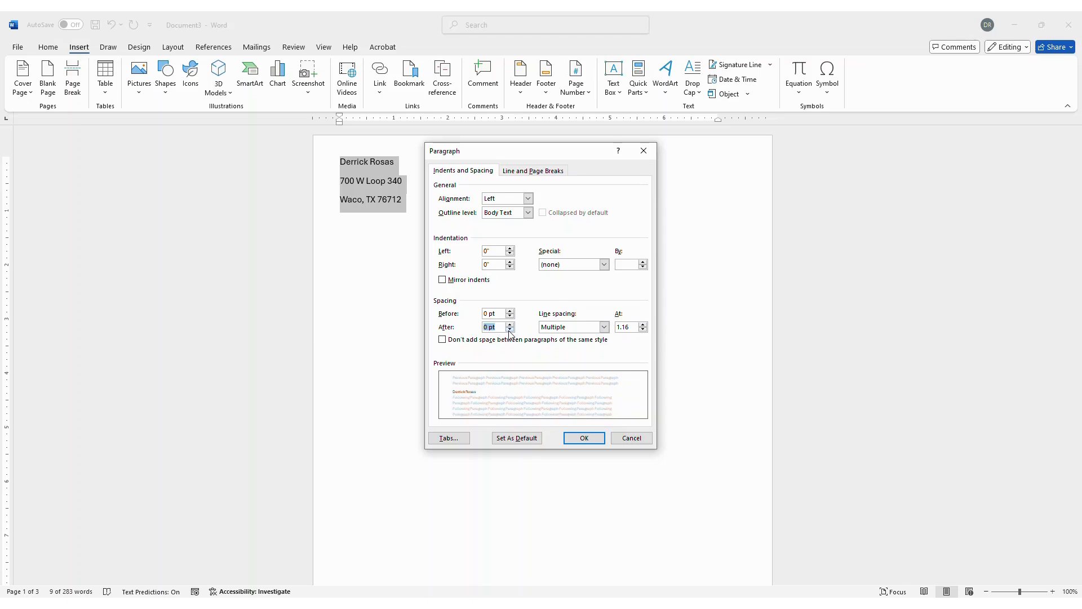
left_click(581, 438)
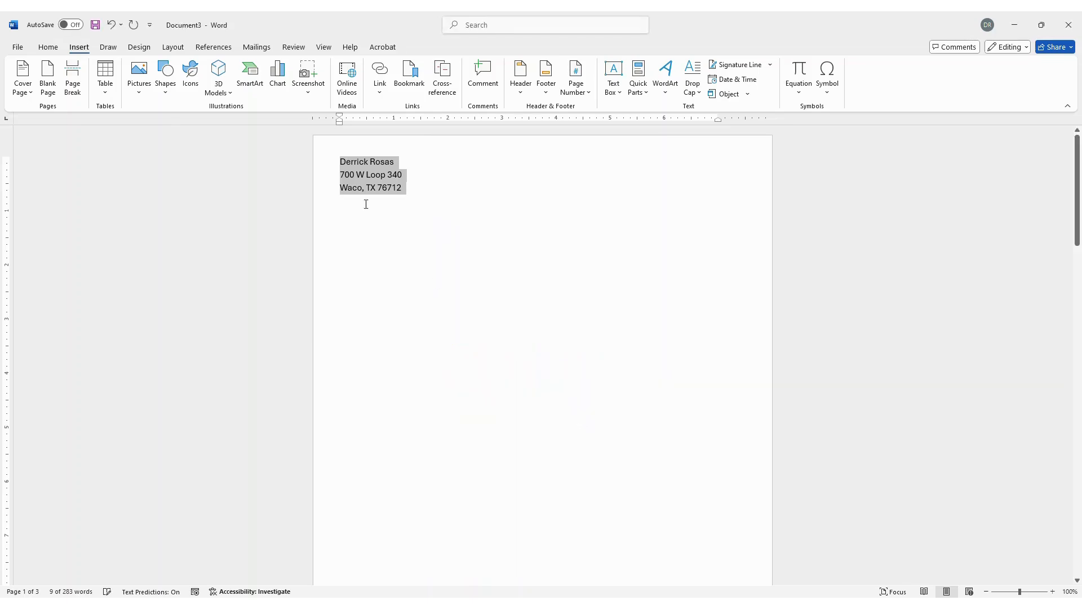
left_click(415, 190)
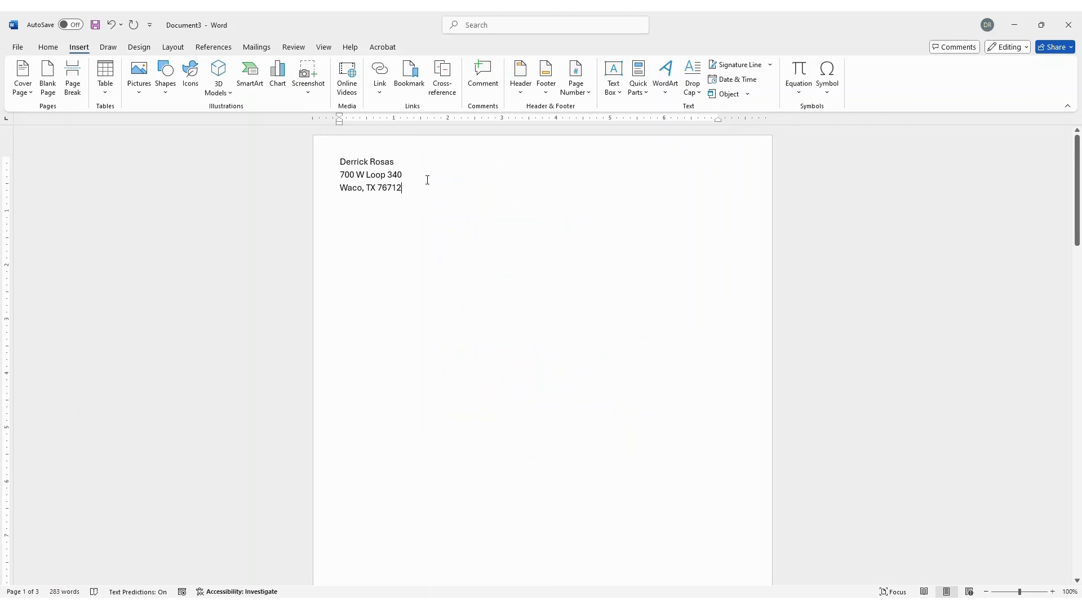
key("Return")
key("Return")
- Start a Letters mail merge on the document
left_click(256, 48)
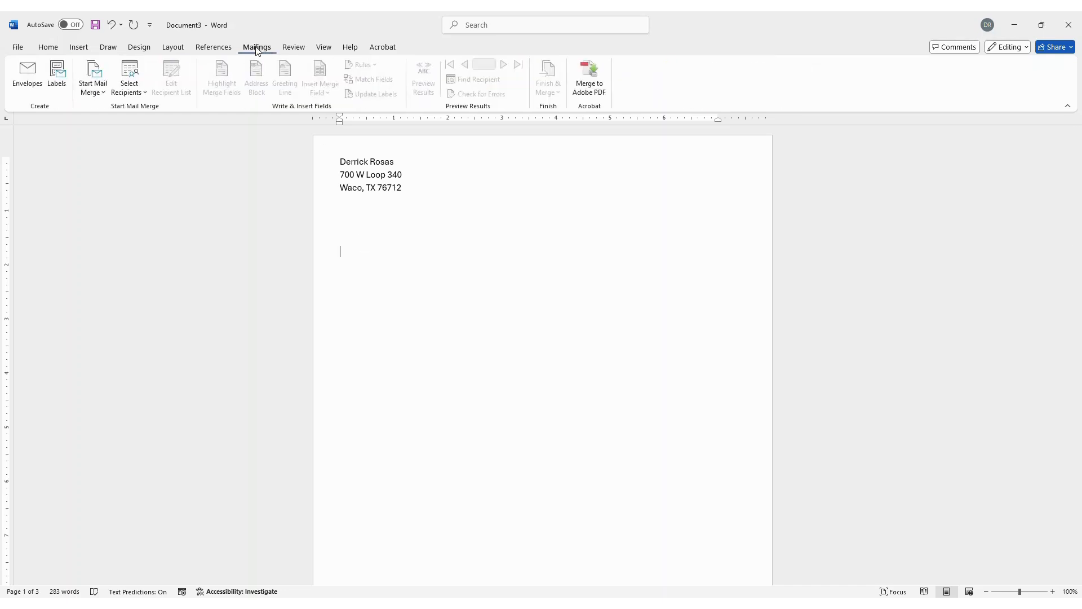
left_click(95, 83)
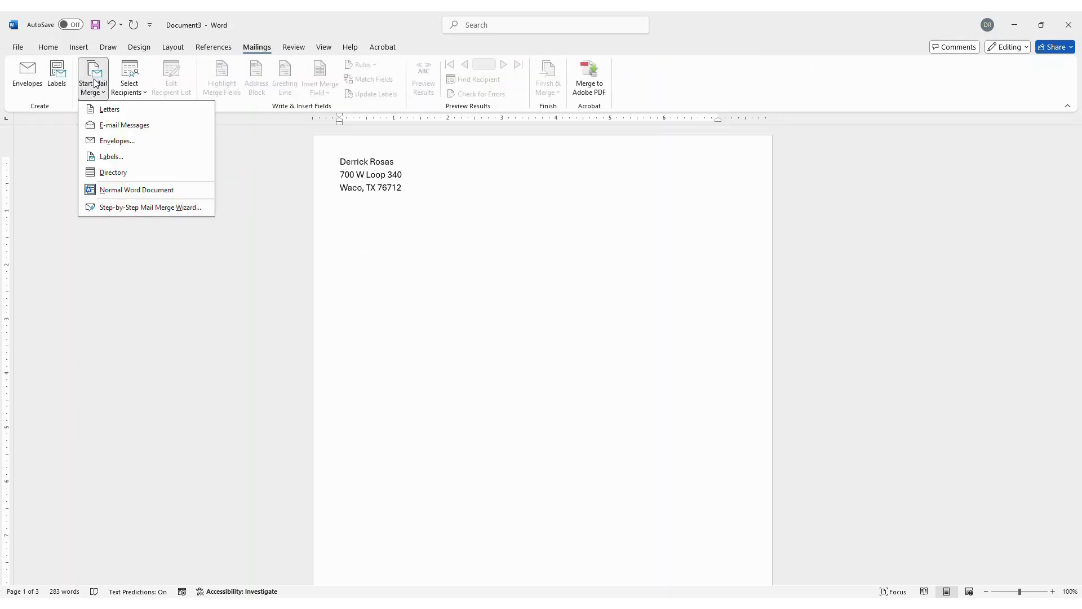
left_click(106, 110)
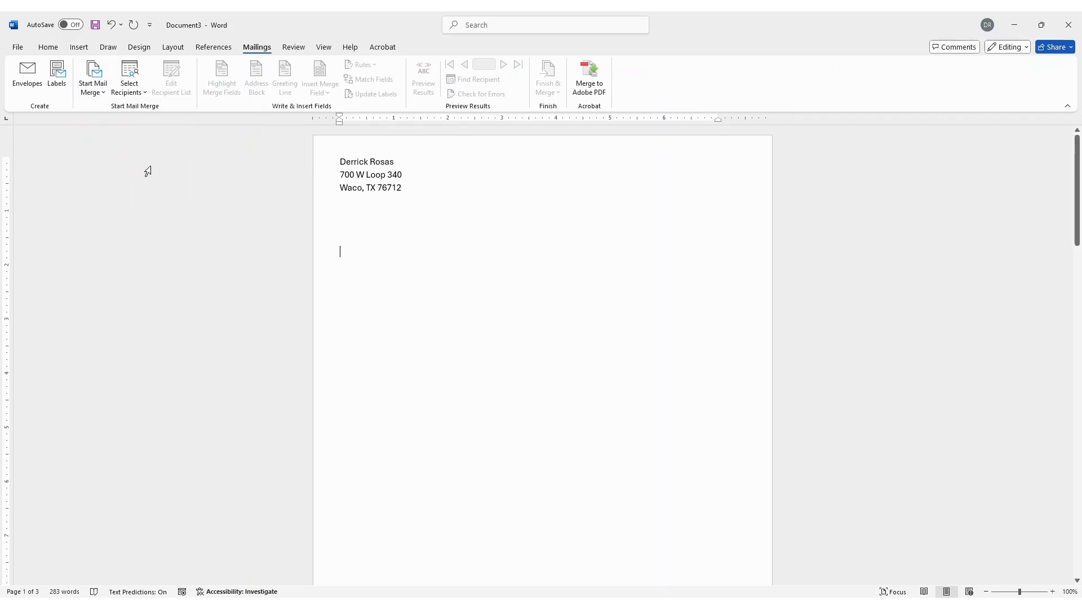
- Use Documents > Mail Merge > Mail Merge with Return for word as the recipient list
left_click(129, 83)
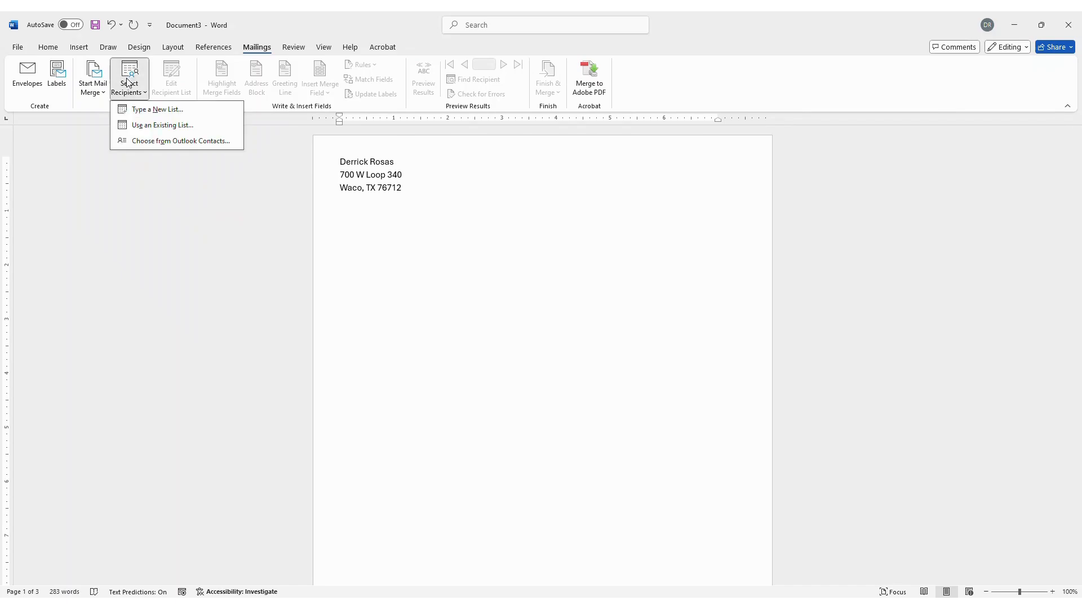
left_click(147, 125)
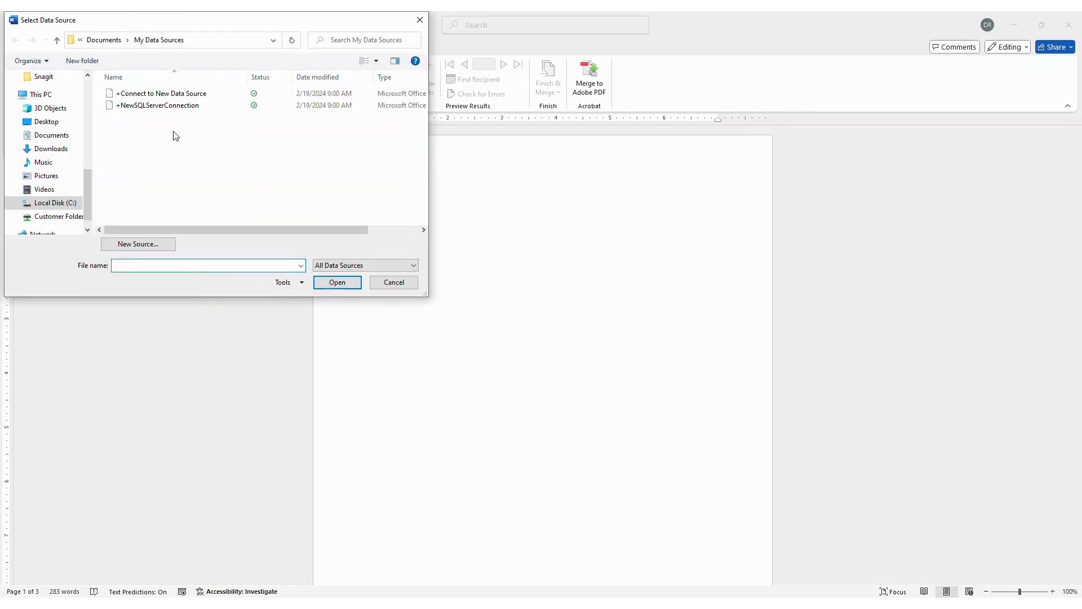
left_click(52, 136)
scroll(163, 181, "down", 1)
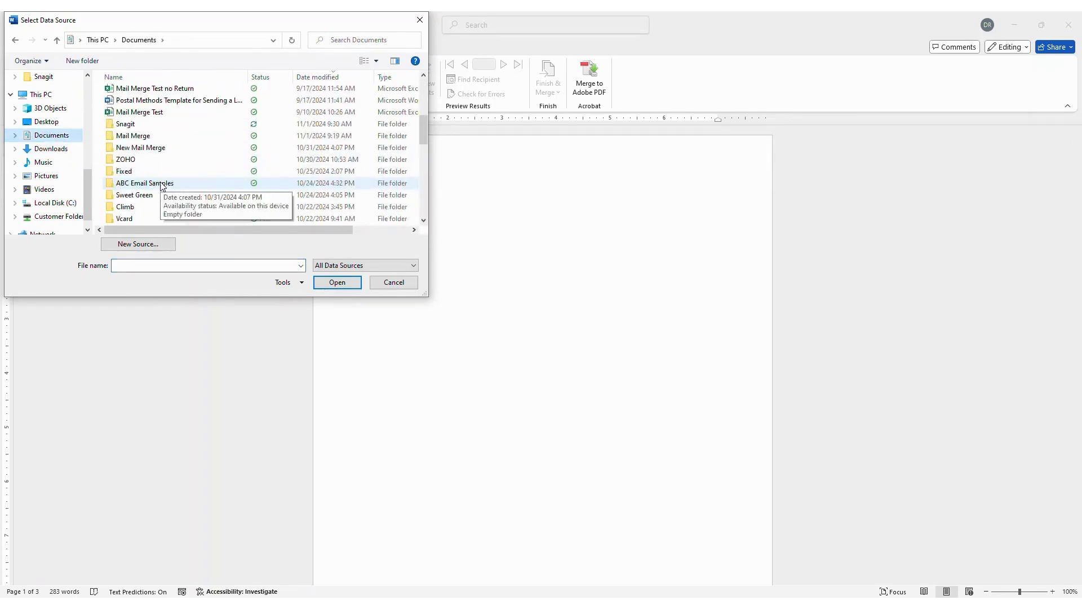
double_click(128, 136)
double_click(134, 94)
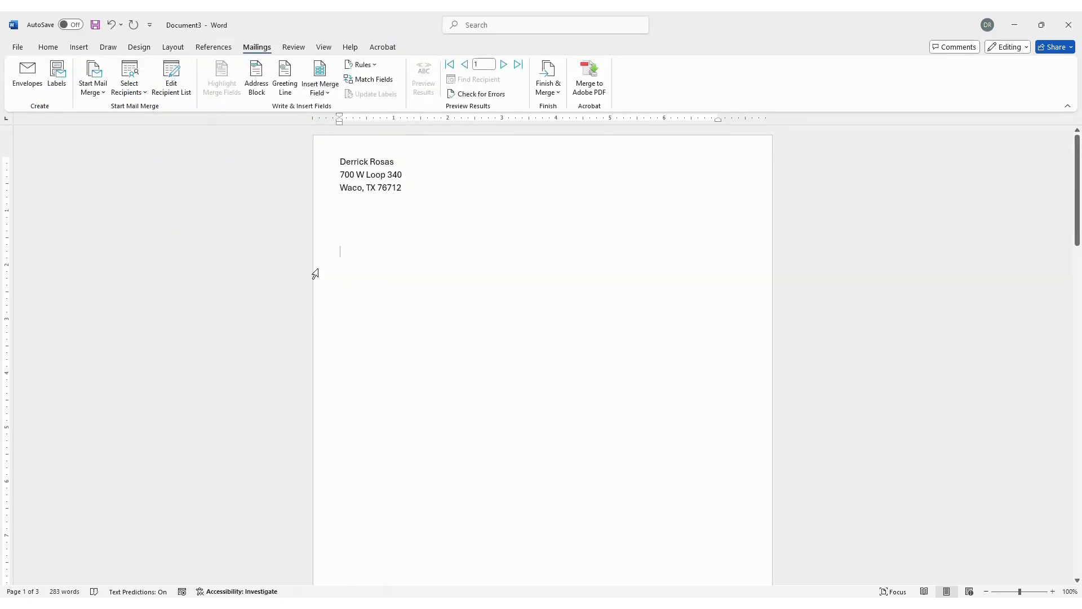
- Insert an «AddressBlock» field with the default name format below the return address and select it
left_click(259, 80)
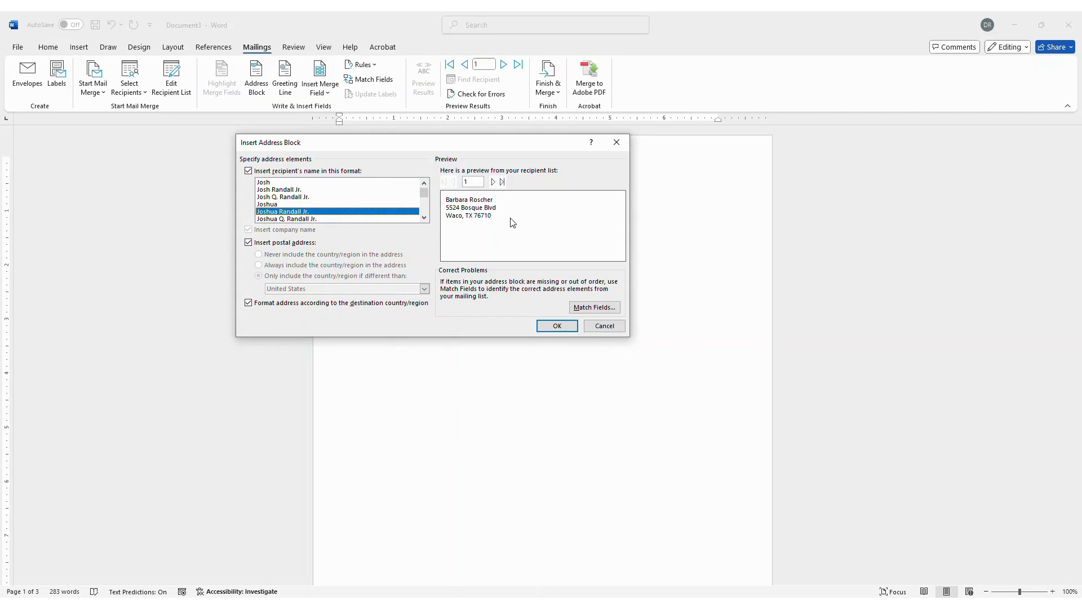
left_click(554, 327)
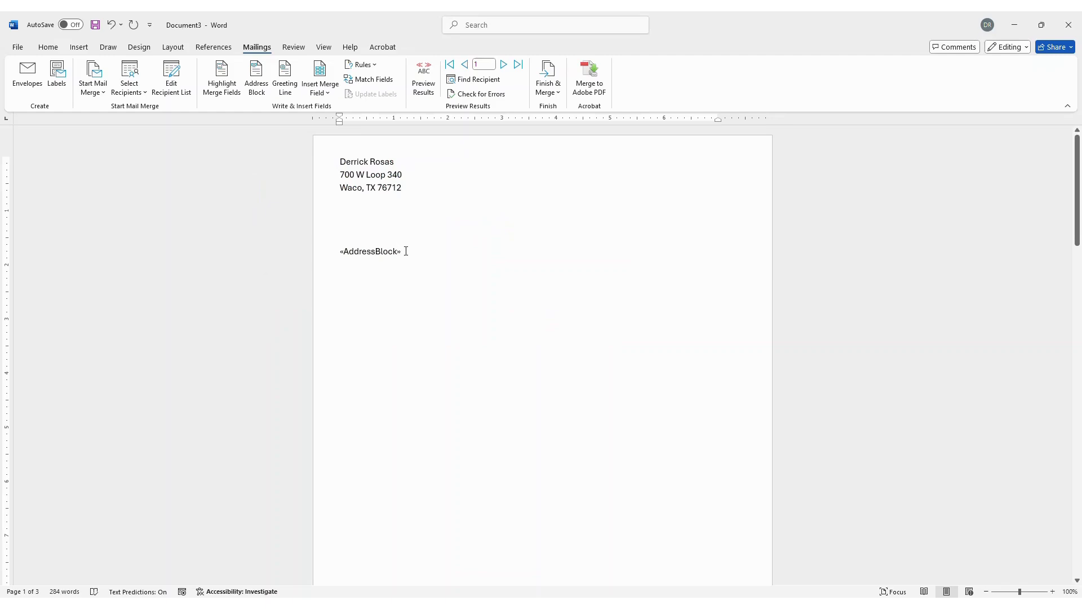
left_click_drag(403, 252, 337, 254)
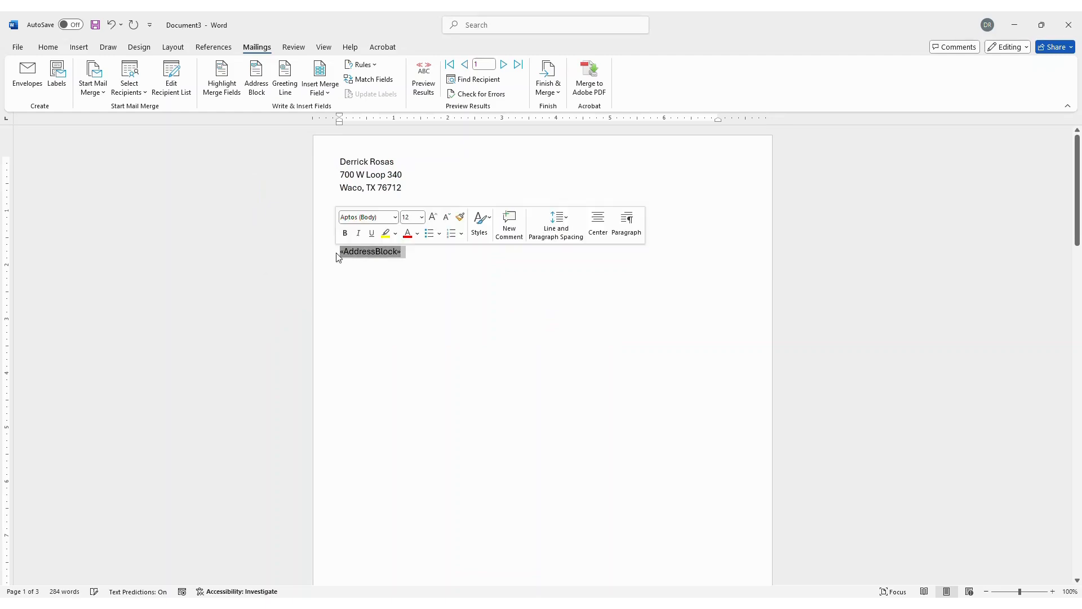
left_click(563, 230)
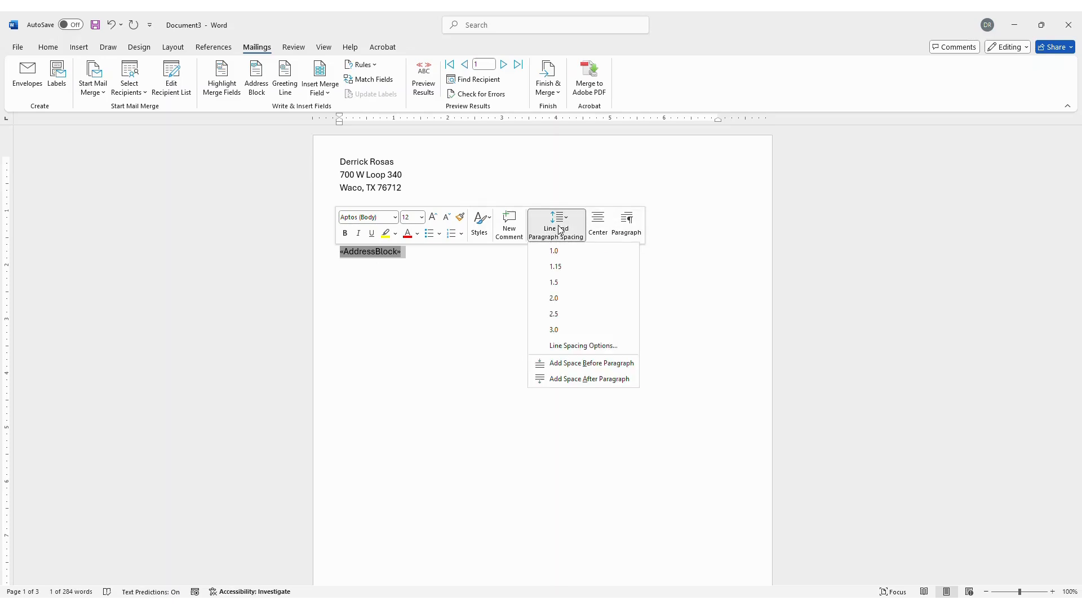
left_click(574, 346)
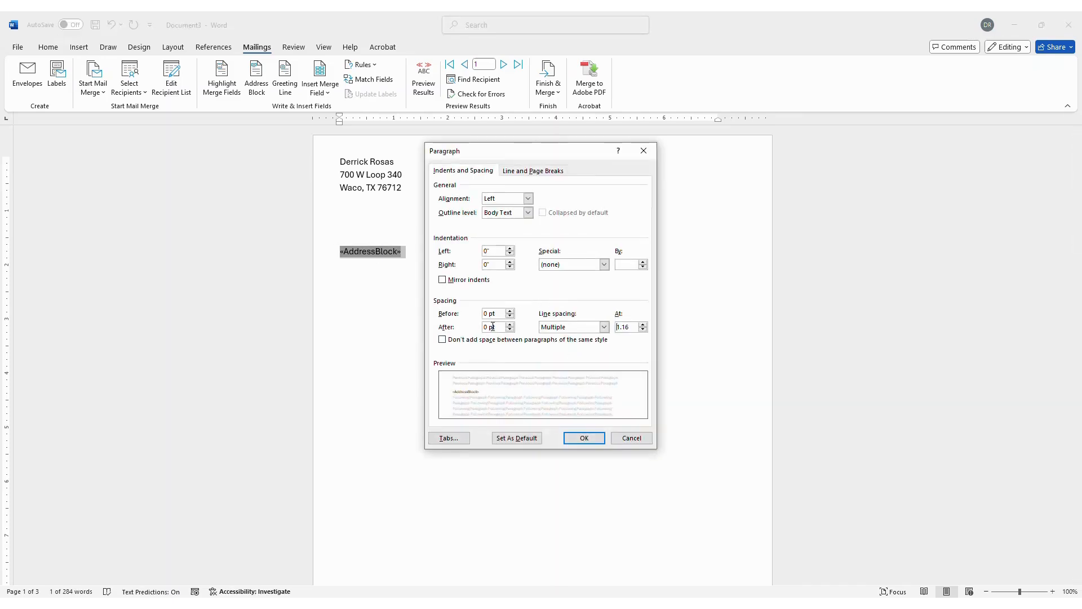
left_click(583, 442)
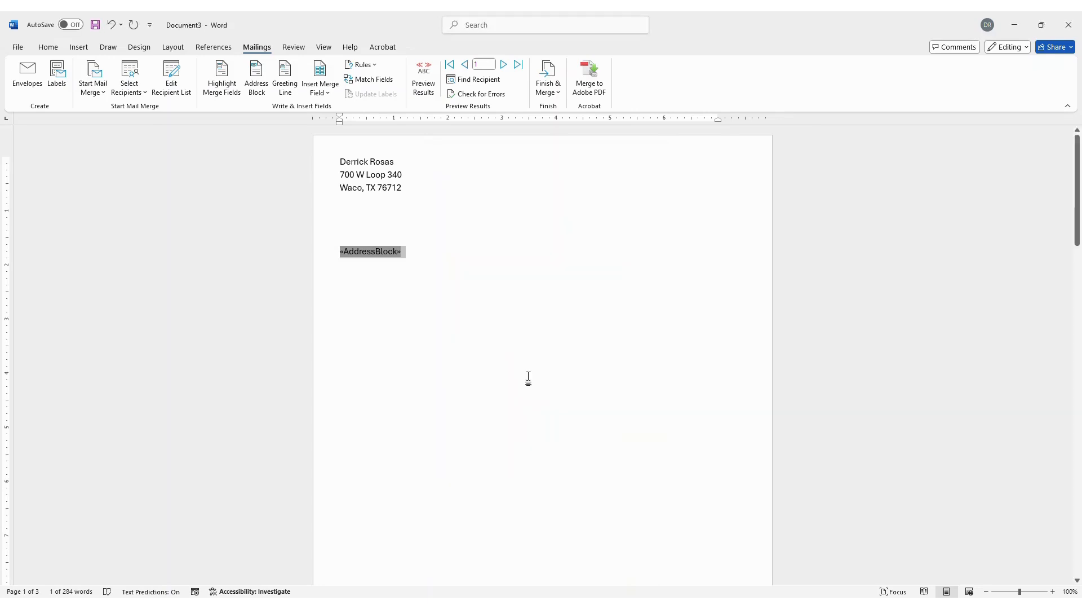
left_click(444, 278)
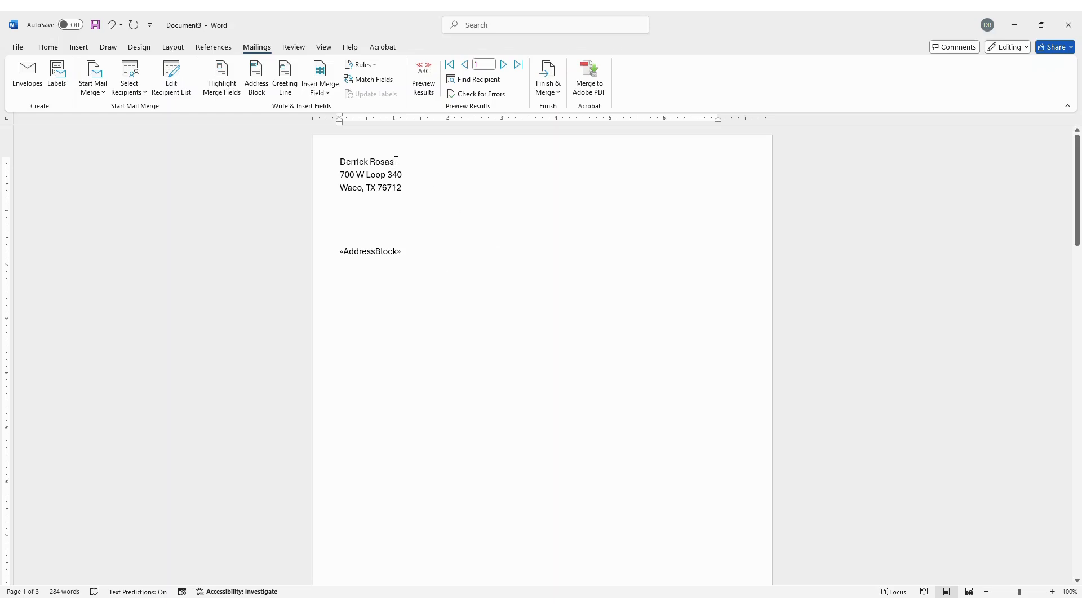
- Apply the Heading 2 style to the sender's name line
left_click_drag(396, 162, 345, 162)
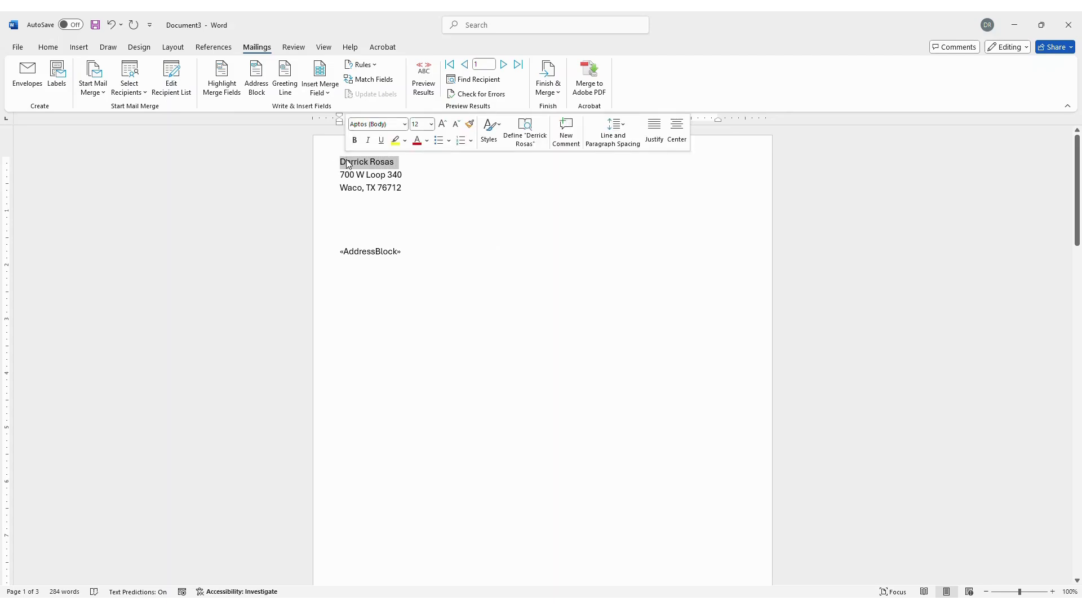
left_click(49, 49)
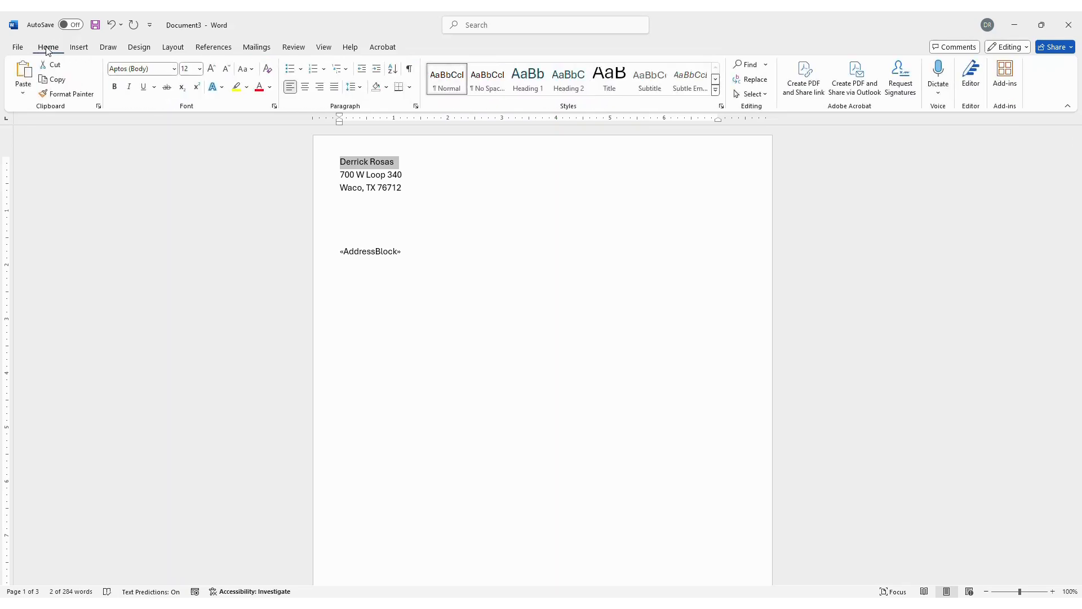
left_click(567, 89)
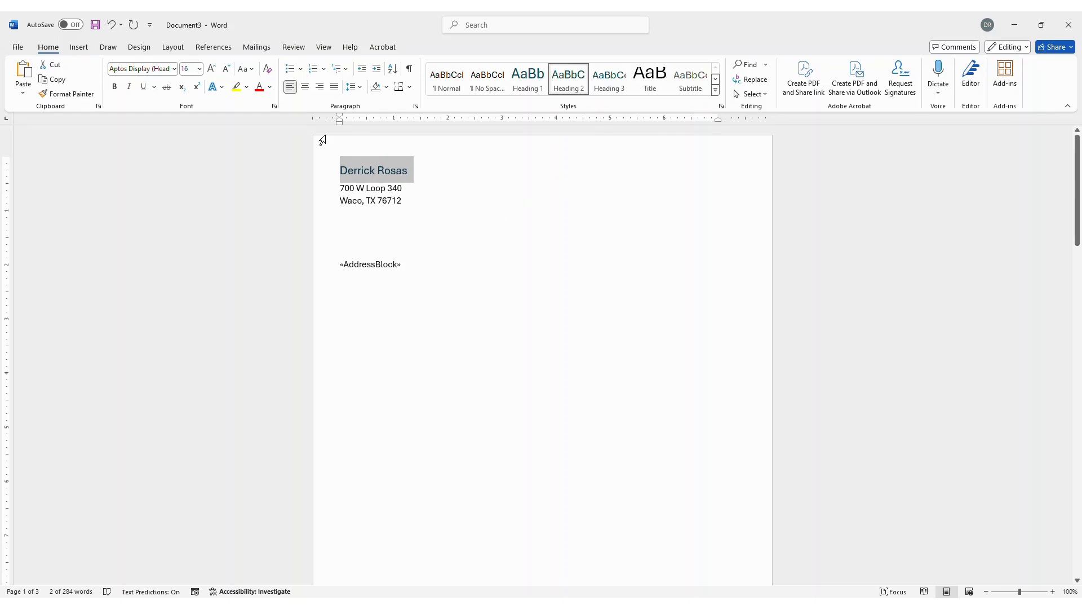
left_click(264, 49)
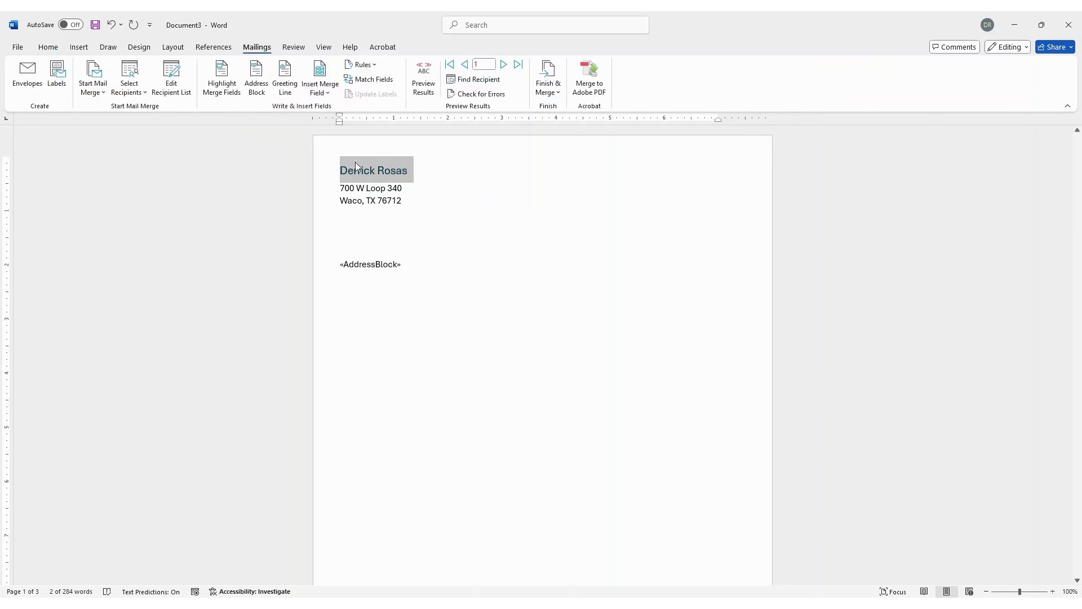
- Finish the merge by editing individual documents, merging all records into a new document
left_click(550, 89)
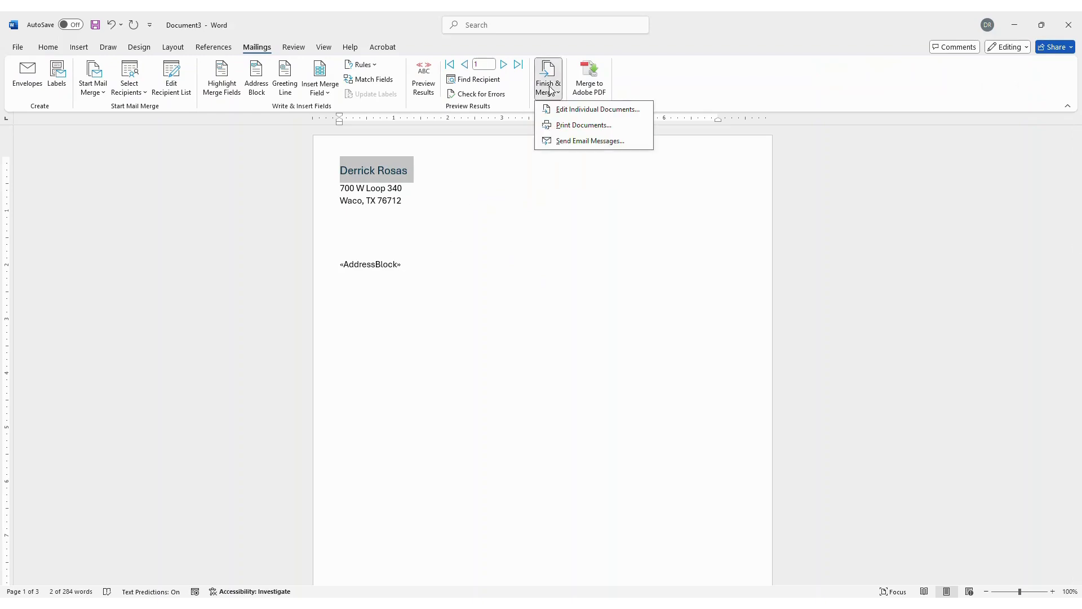
left_click(584, 111)
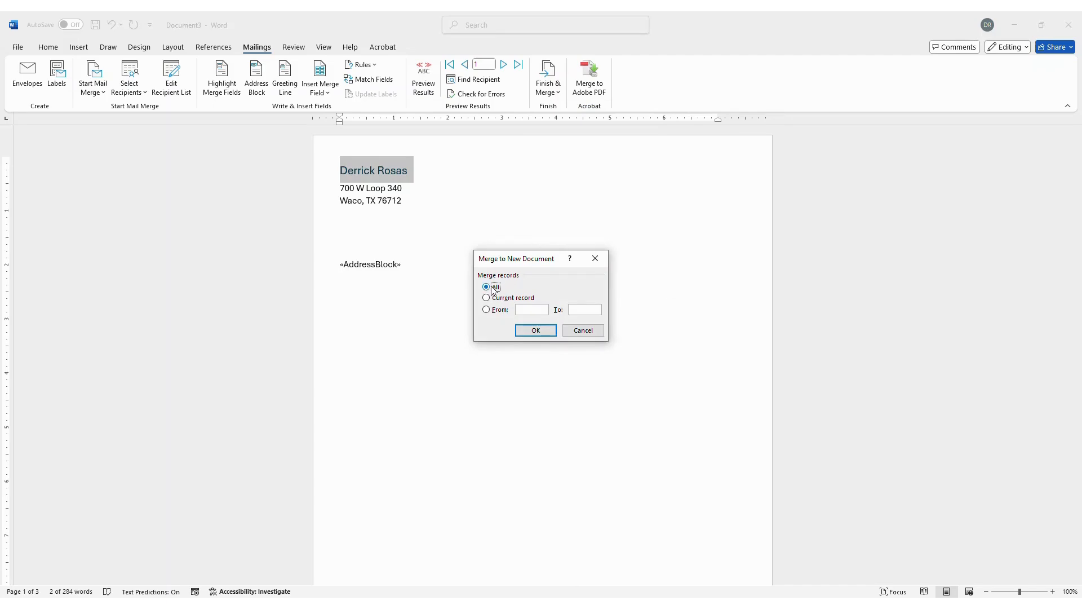
left_click(537, 331)
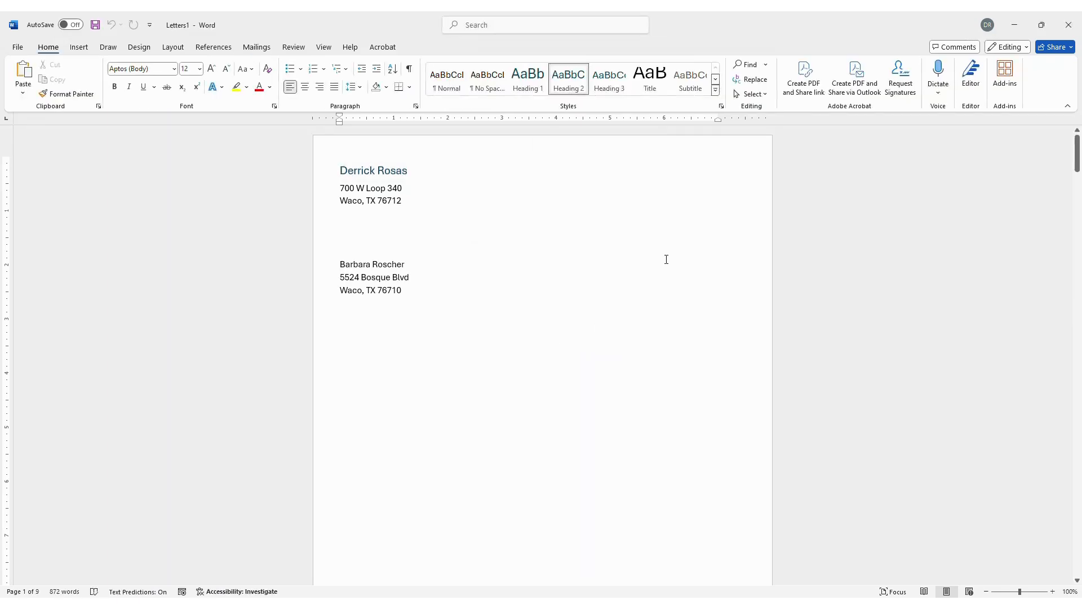
left_click(323, 49)
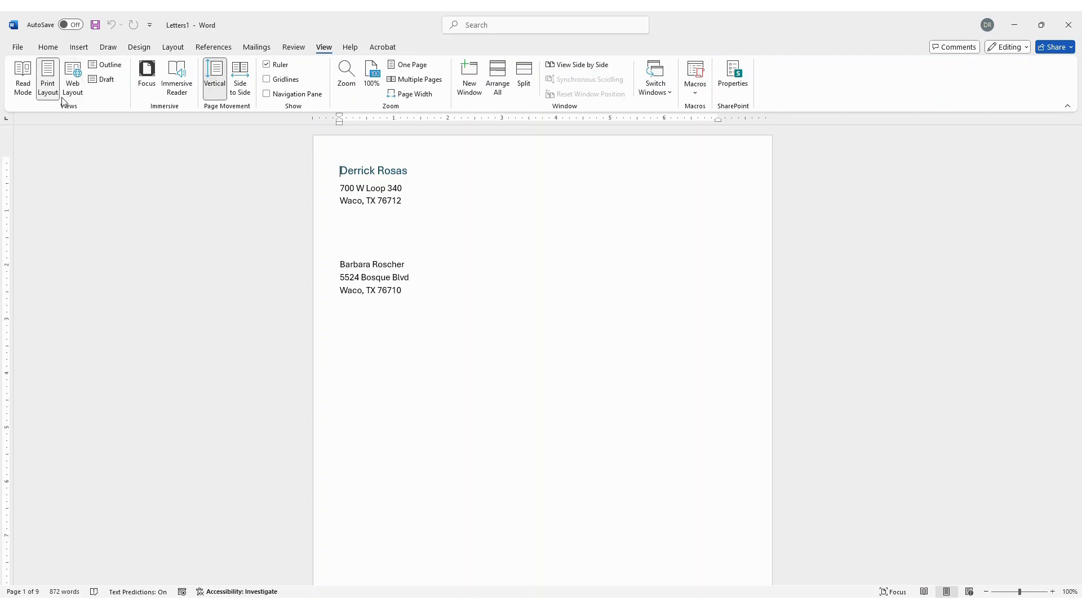
- Switch Letters1 to Outline view, select everything, and create a subdocument from it
left_click(109, 66)
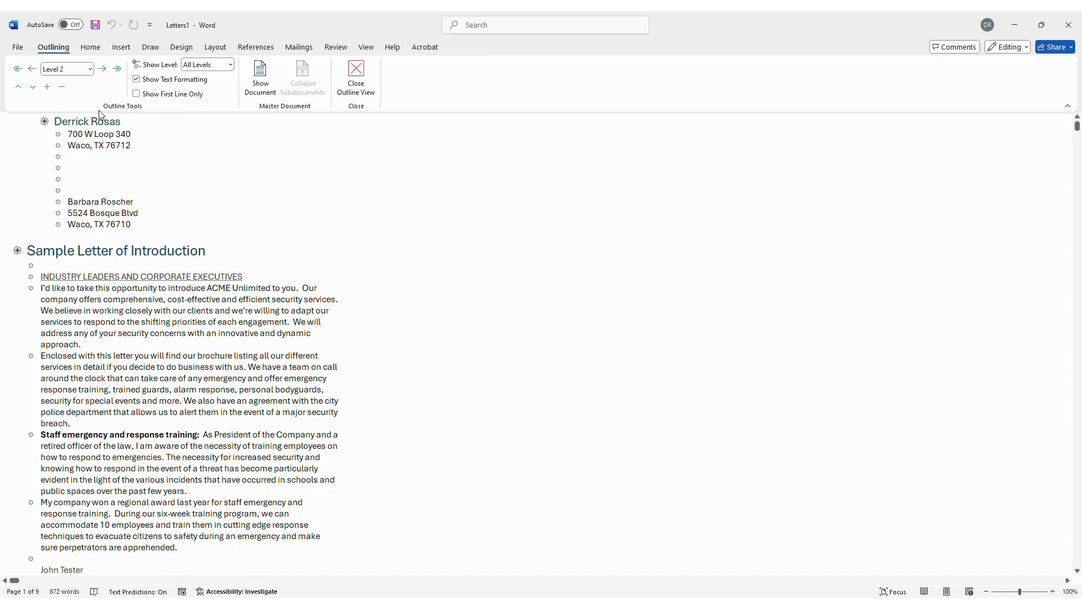
key("ctrl+a")
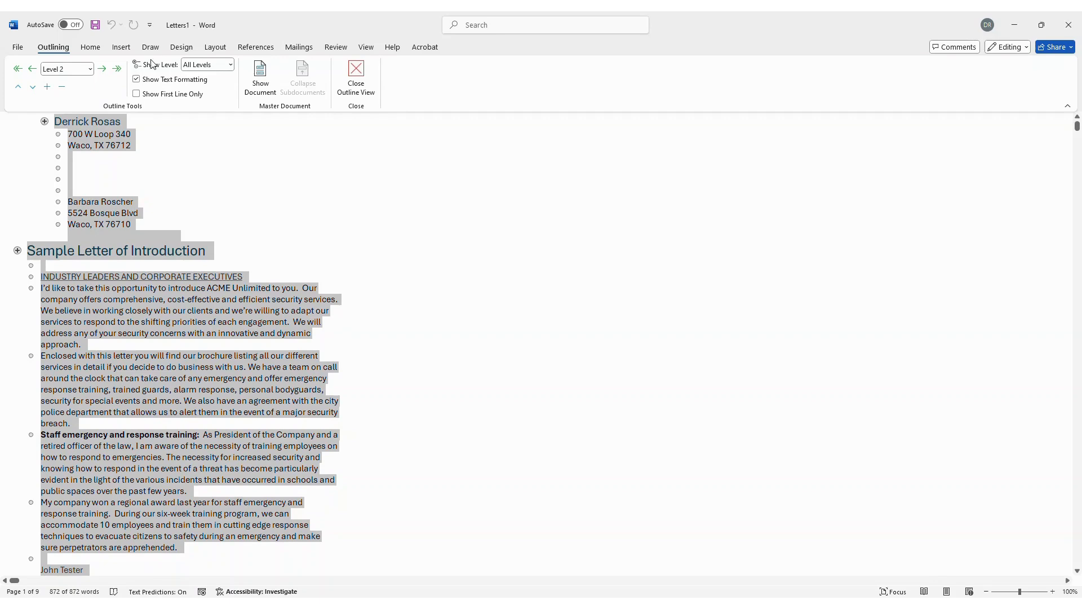
left_click(263, 79)
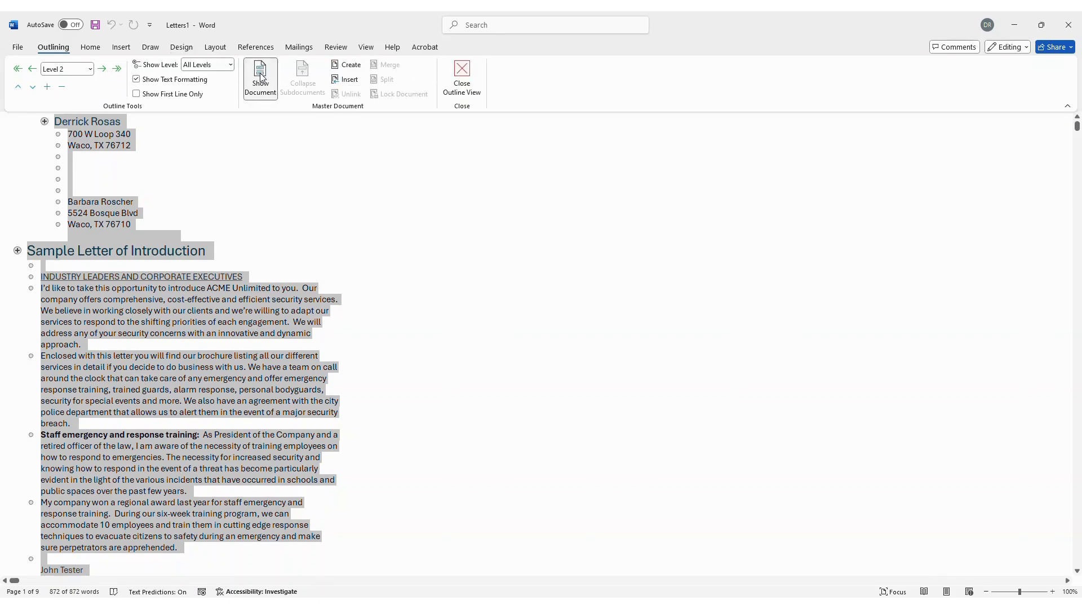
left_click(351, 66)
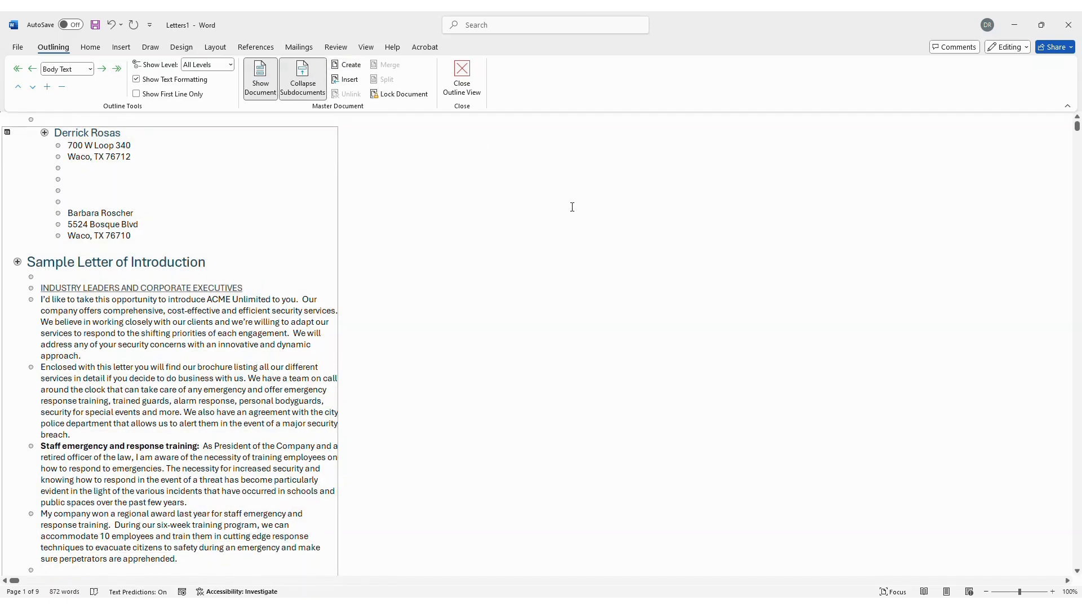
- Save the merged letters document to Documents as 'Mail Merge Test'
left_click(95, 26)
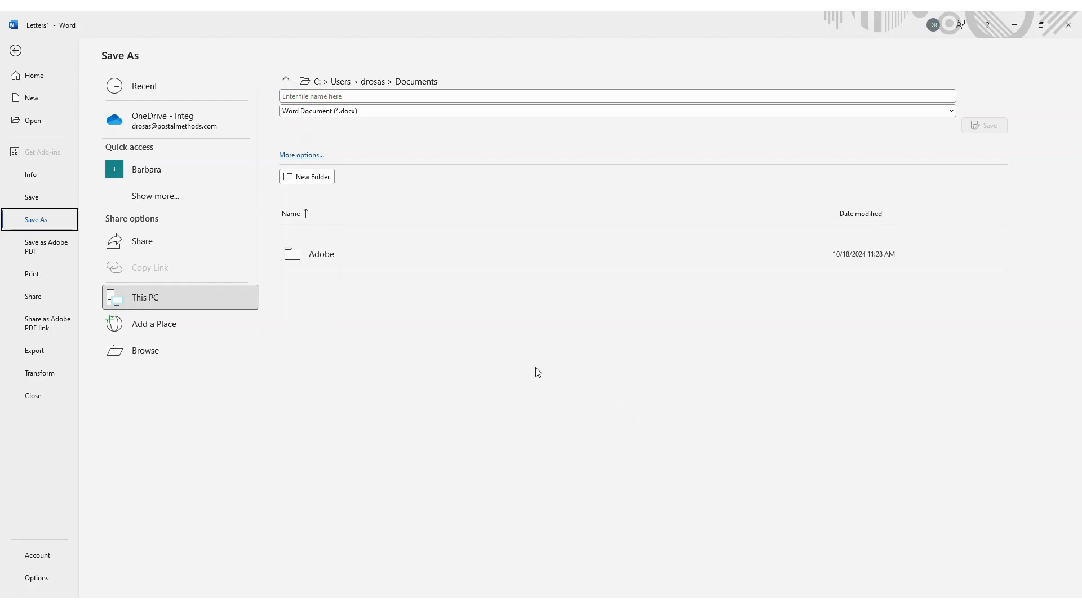
left_click(131, 353)
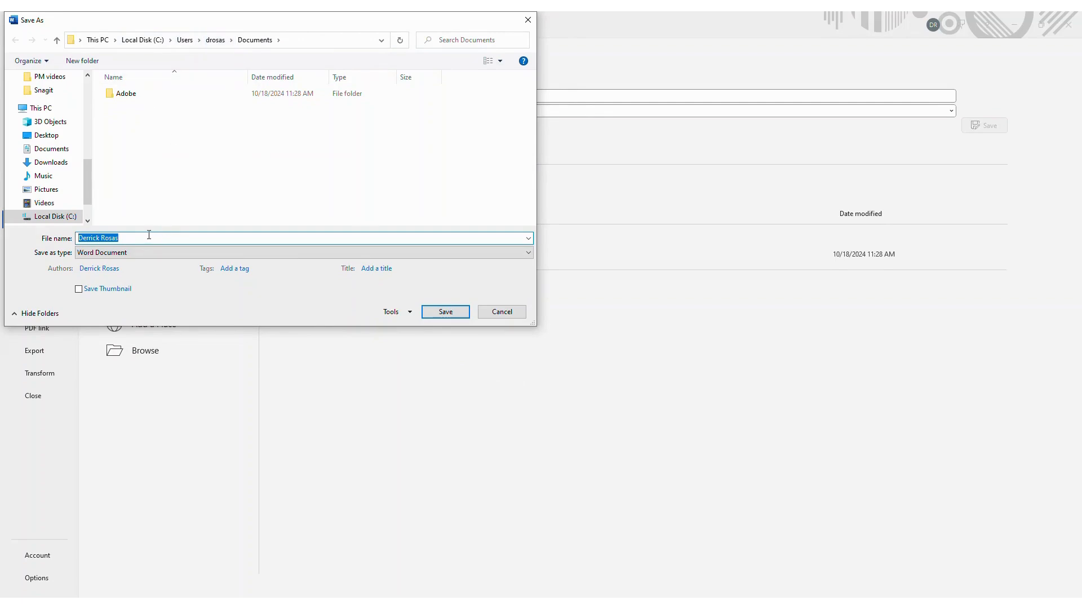
type("Mail Merge Test")
left_click(446, 311)
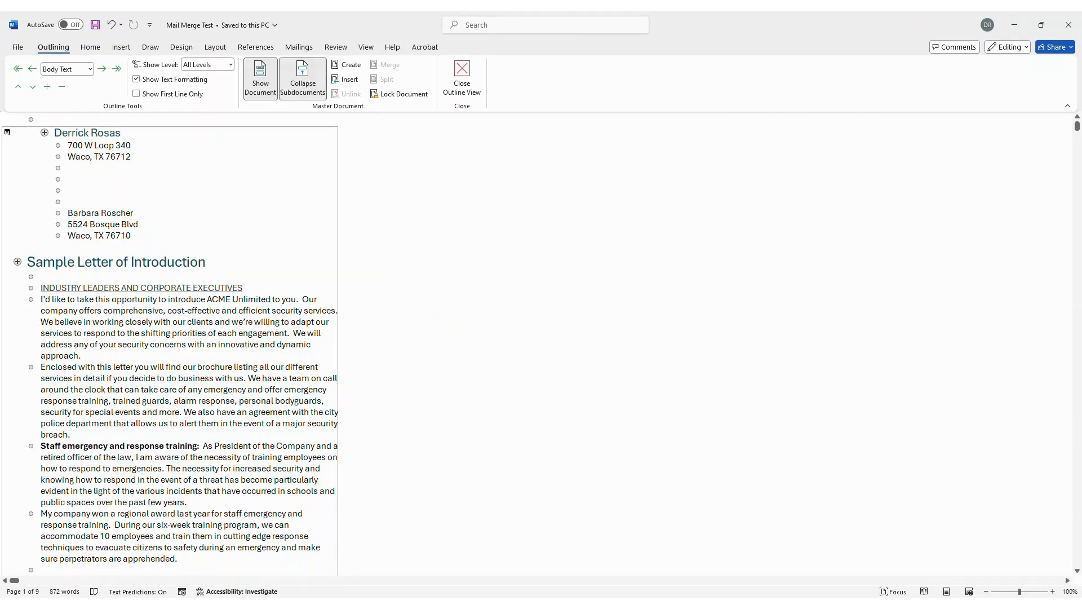
- Compress the three merged letter files in Documents into a zip named 'Mail Merge zip for email'
key("super+e")
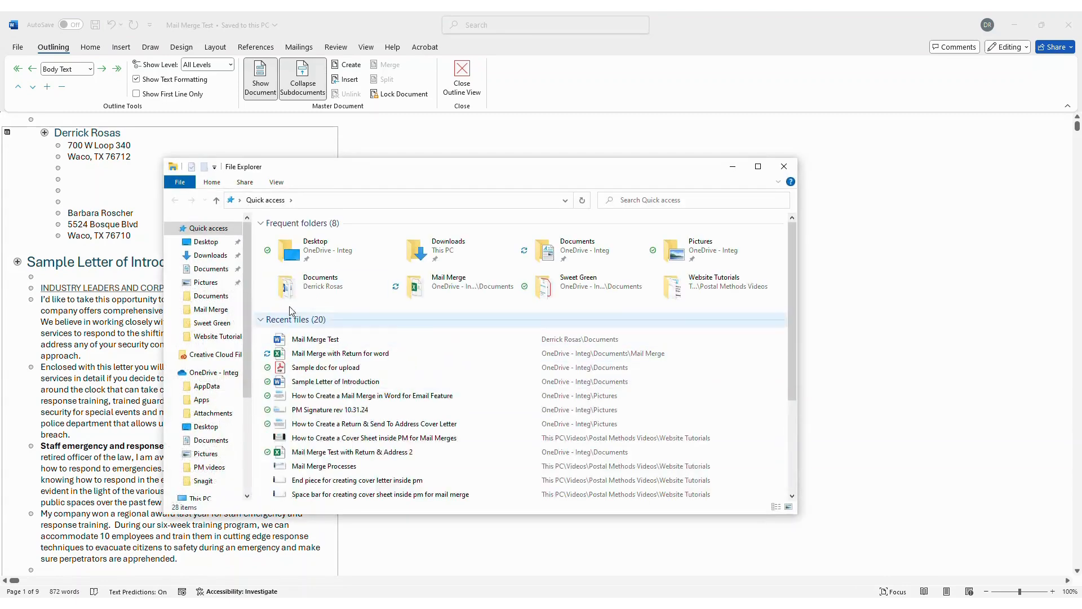
double_click(287, 285)
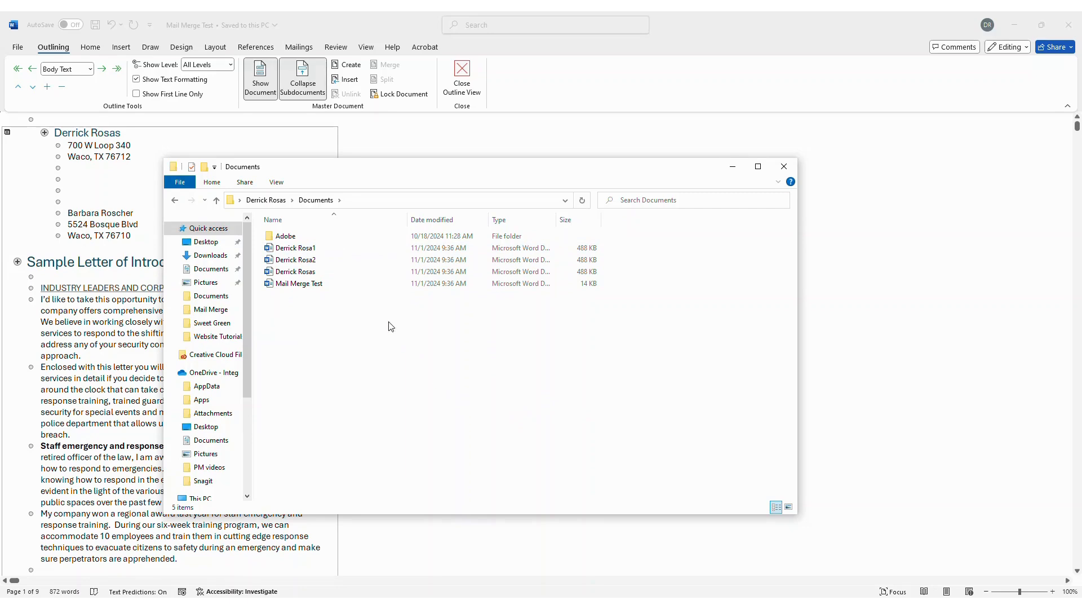
left_click(296, 251)
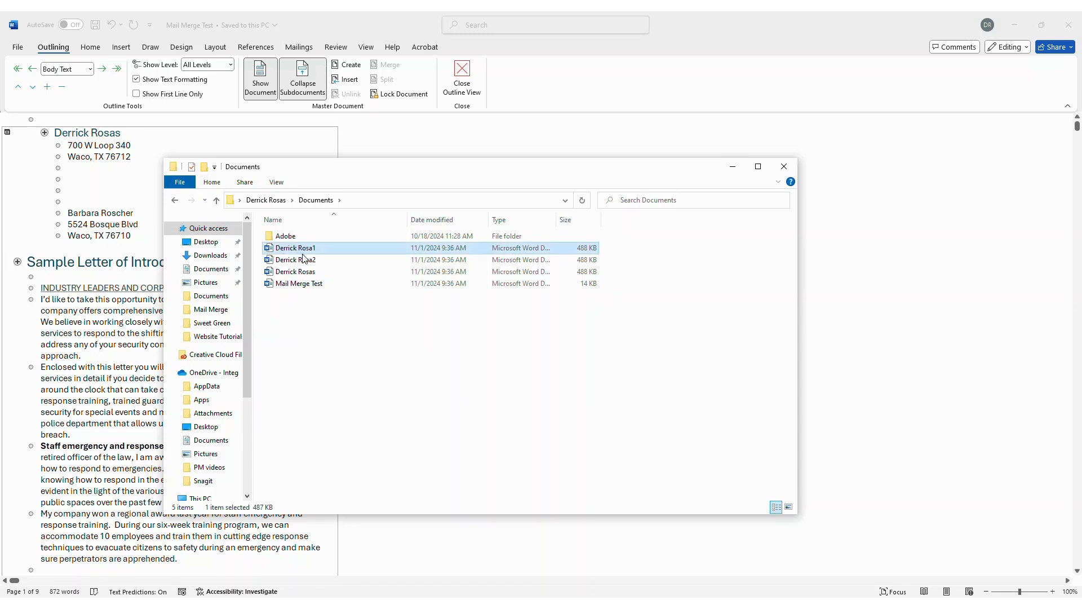
left_click(305, 273, "shift")
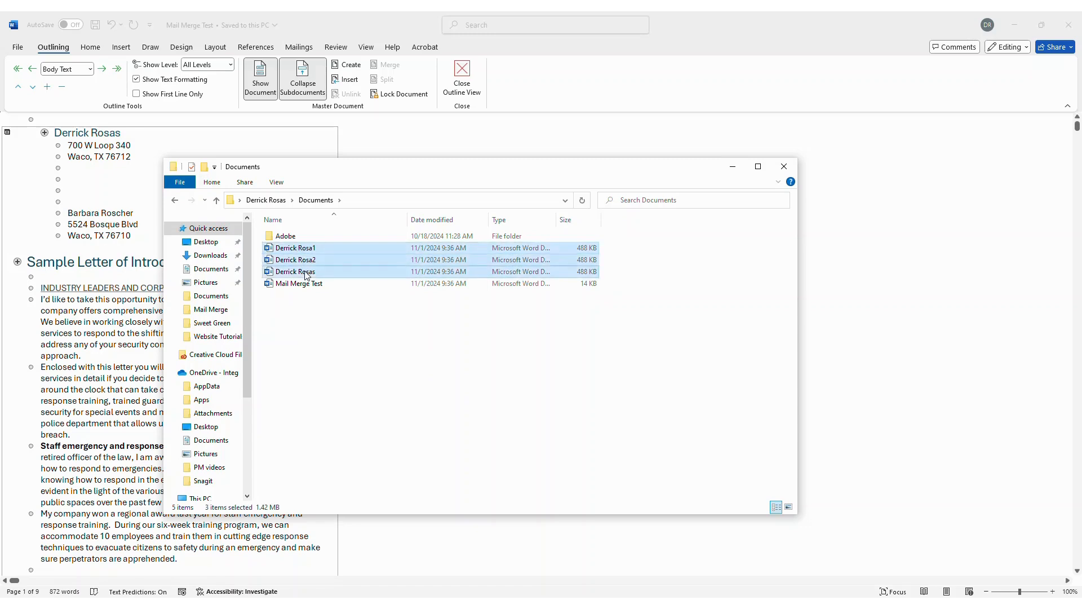
right_click(310, 276)
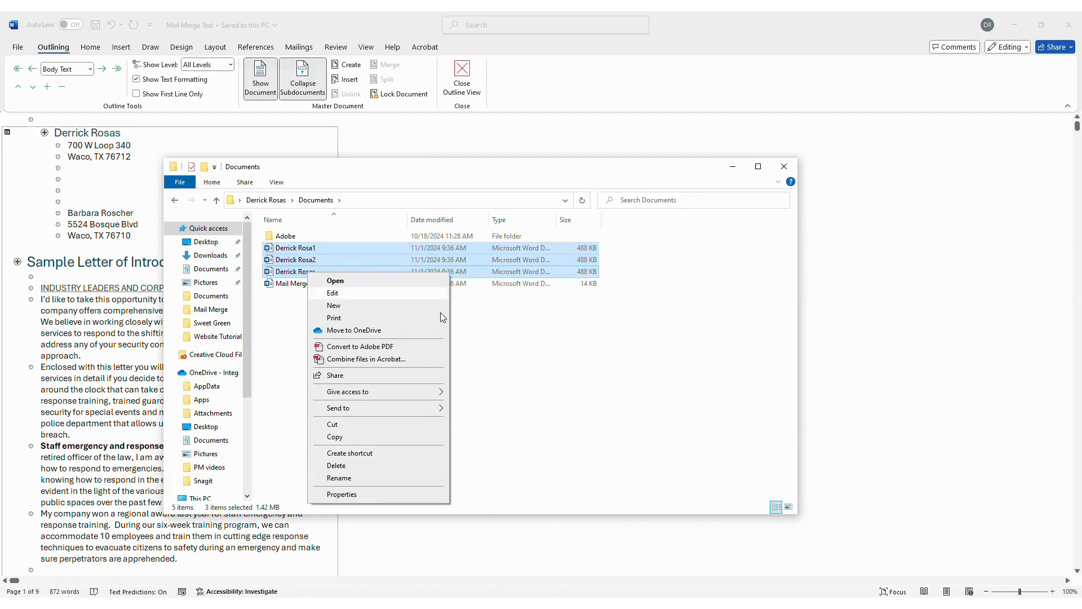
mouse_move(363, 416)
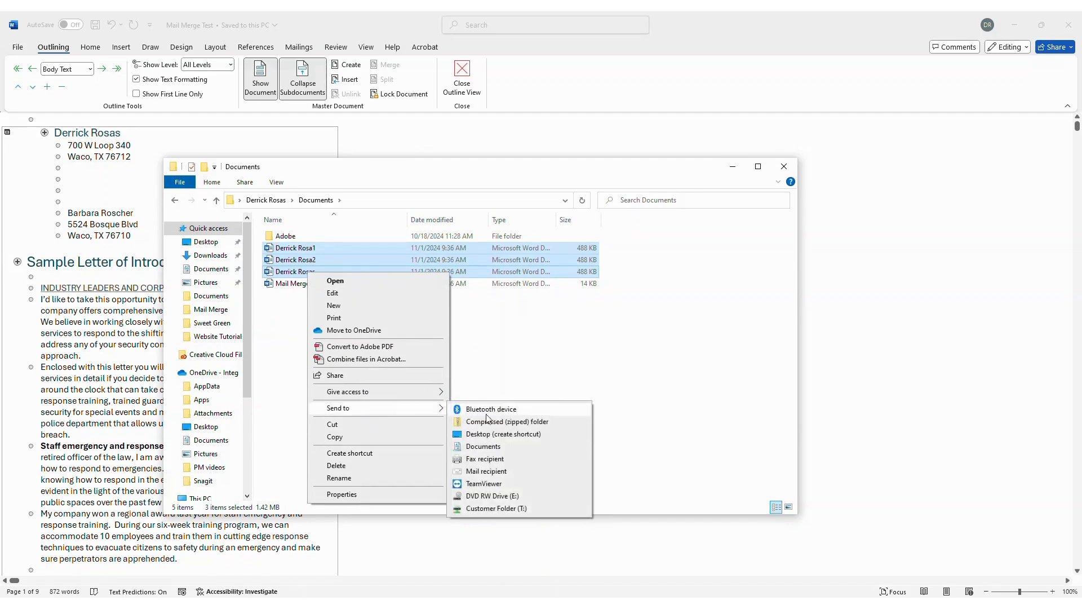
left_click(505, 423)
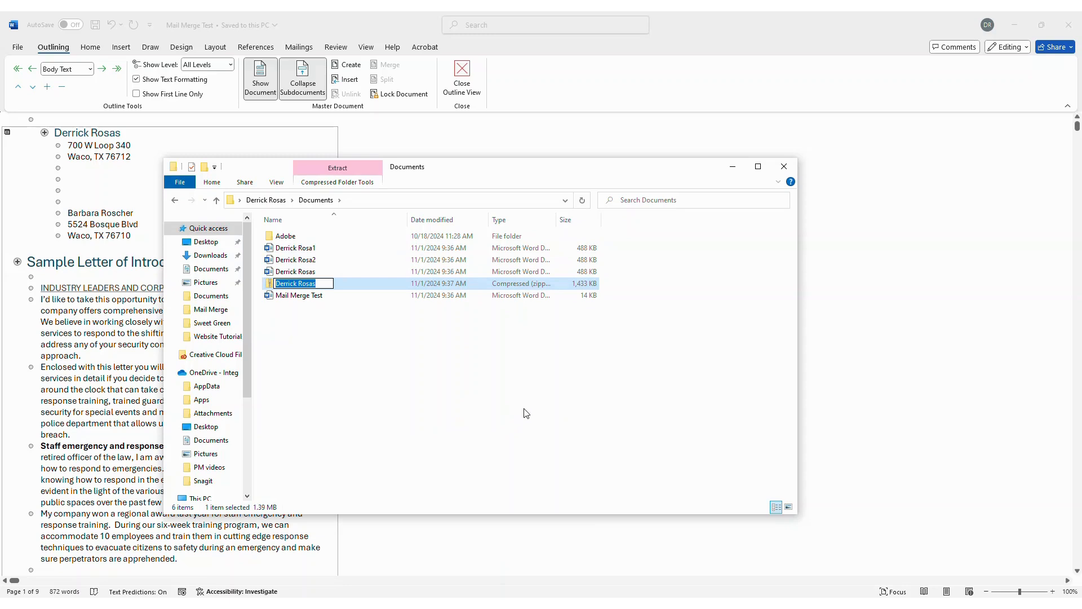
type("Mail Merge zip for email")
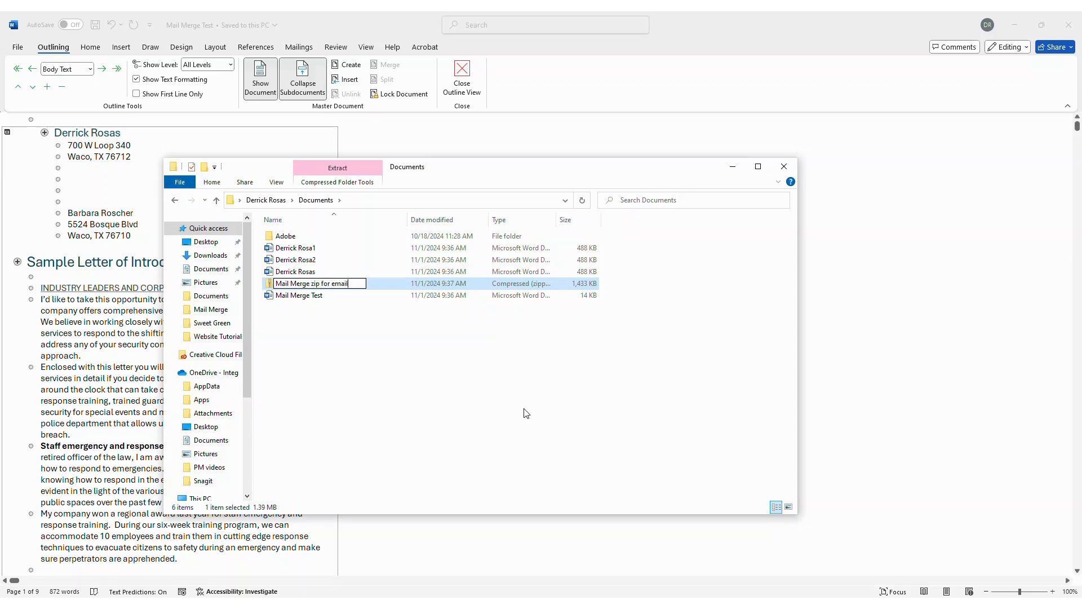
key("Tab")
- Start a message with subject 'Mail Merge Zip Test' and attach the 'Mail Merge zip for email' file
left_click(483, 406)
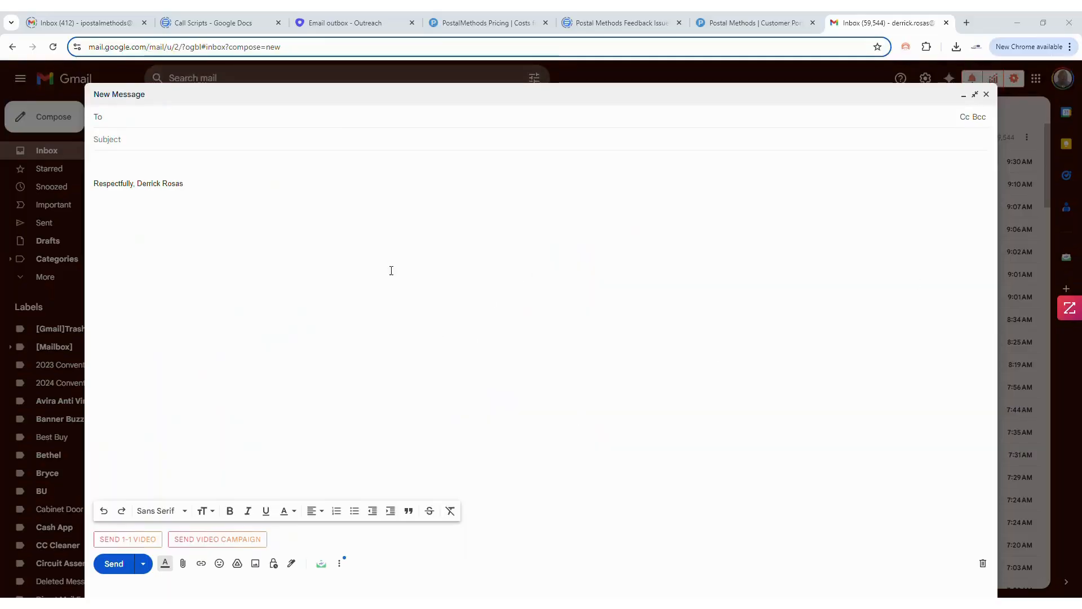
left_click(153, 138)
type("Mai")
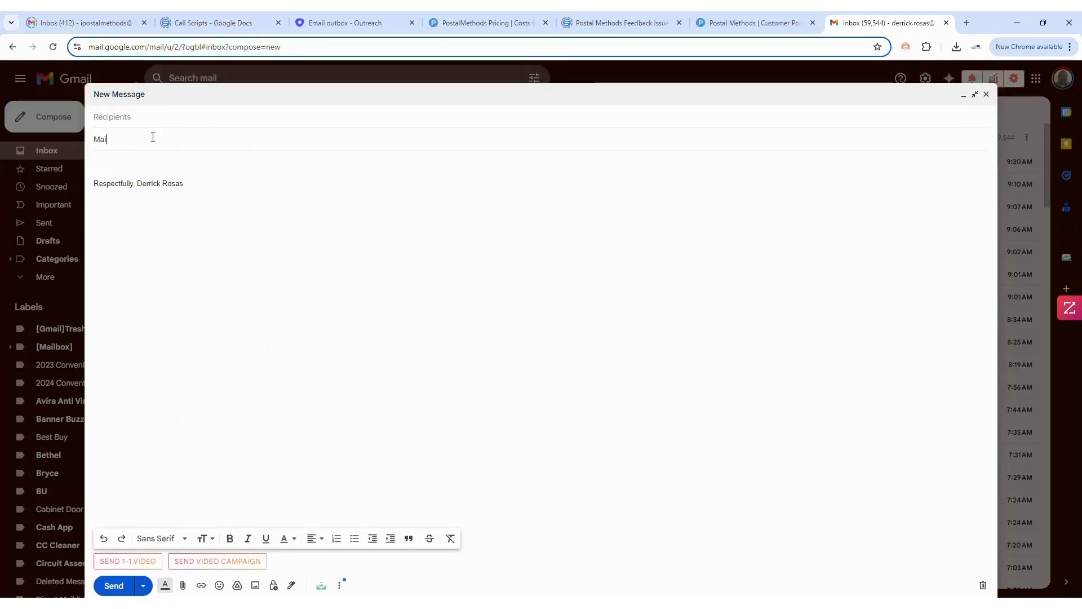
type("l Merge ")
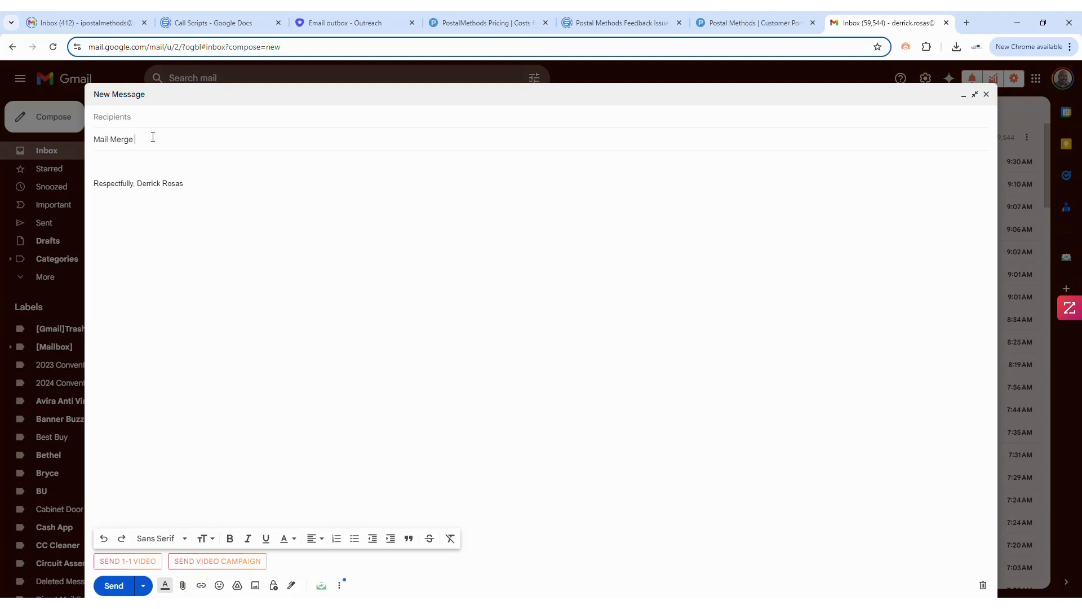
type("Zip Test")
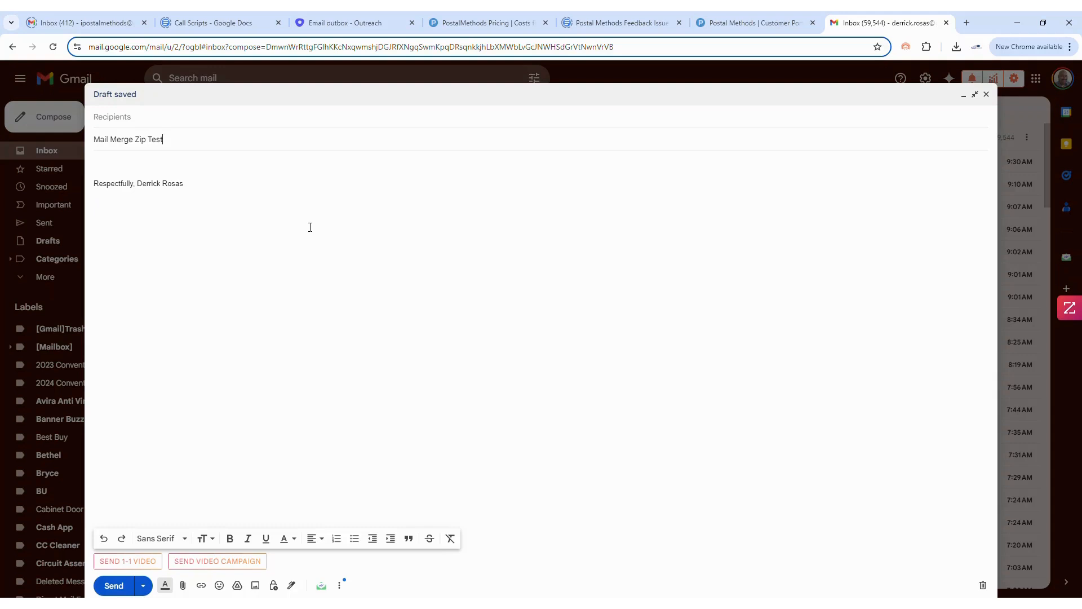
left_click(184, 586)
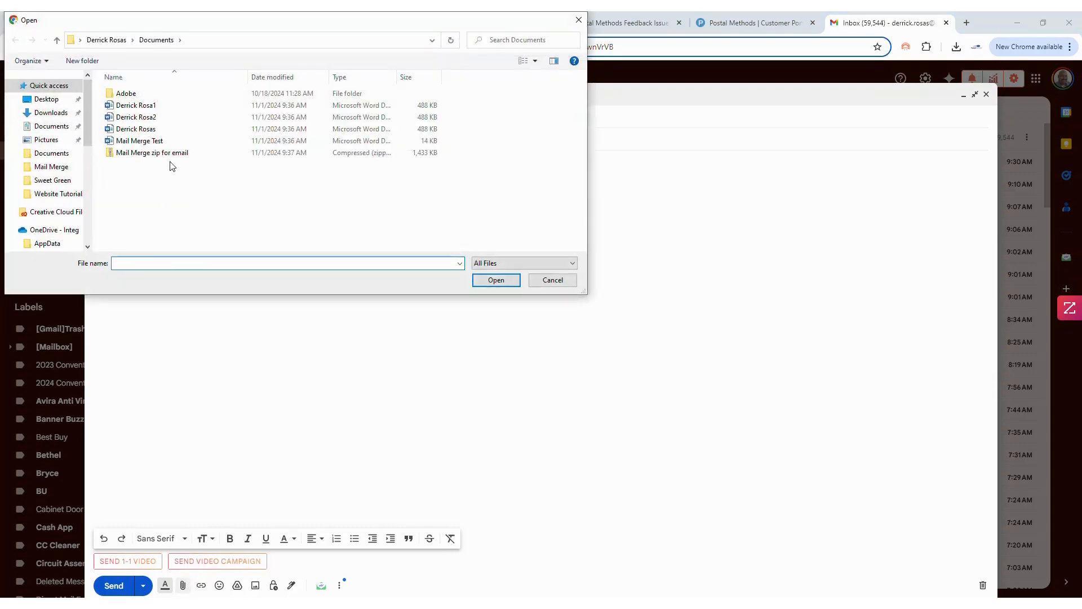
double_click(166, 153)
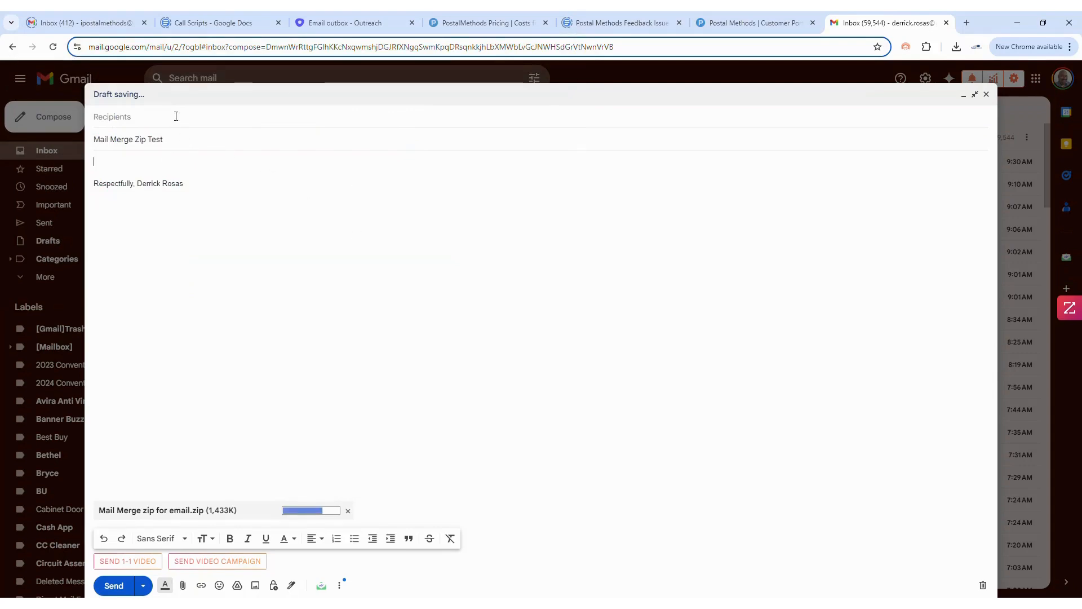
- Address the message to Postal Methods' mail-sending address
left_click(175, 116)
type("se")
left_click(182, 144)
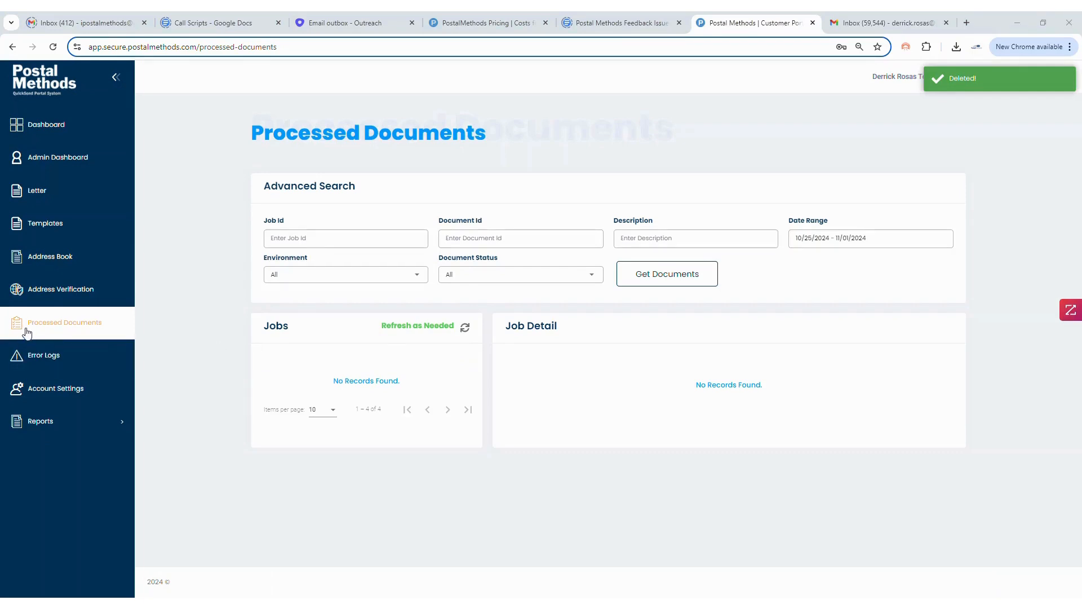
- Refresh the Jobs list, then download and open the first letter's PDF from the new job
left_click(465, 327)
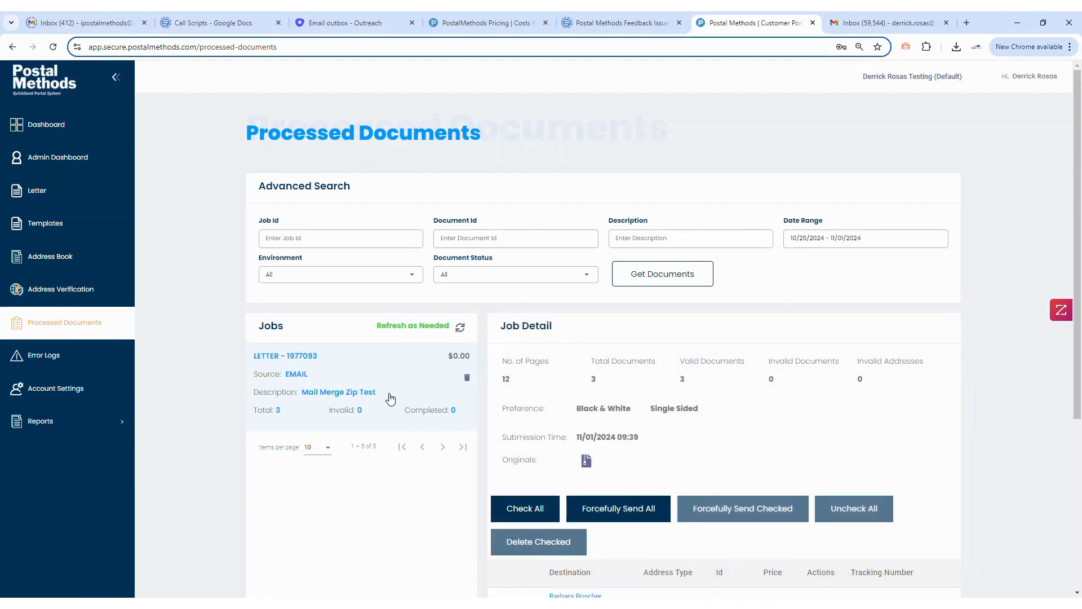
scroll(395, 402, "down", 1)
scroll(358, 402, "down", 4)
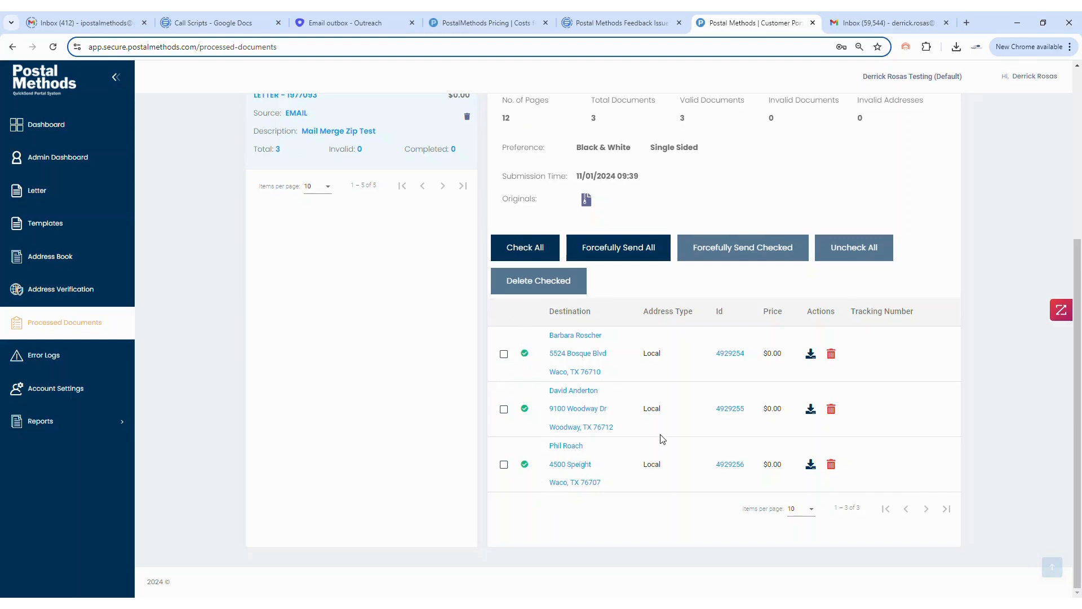
scroll(663, 439, "up", 1)
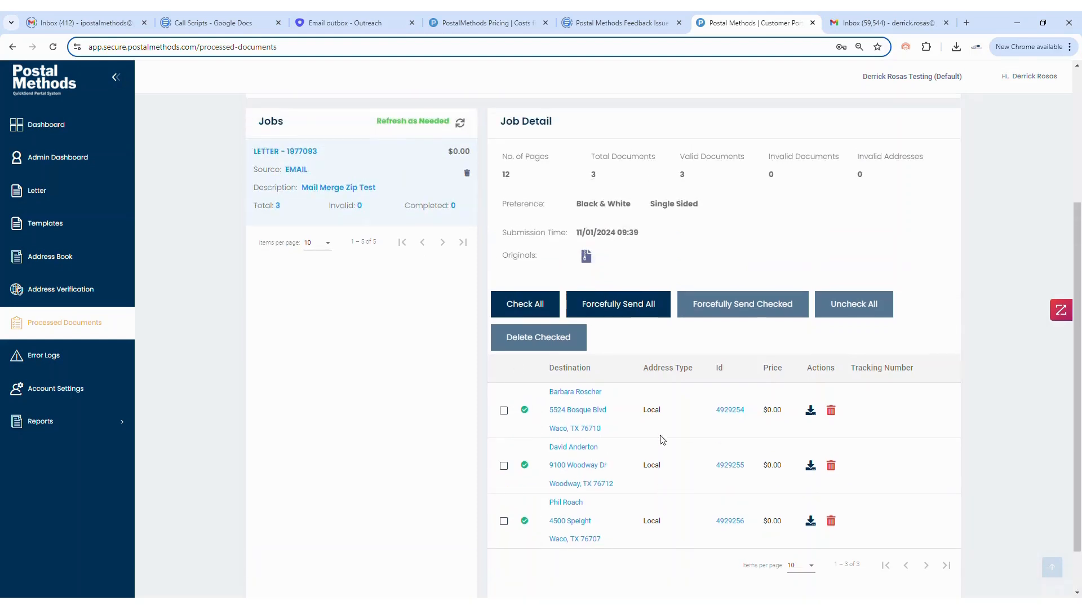
left_click(812, 412)
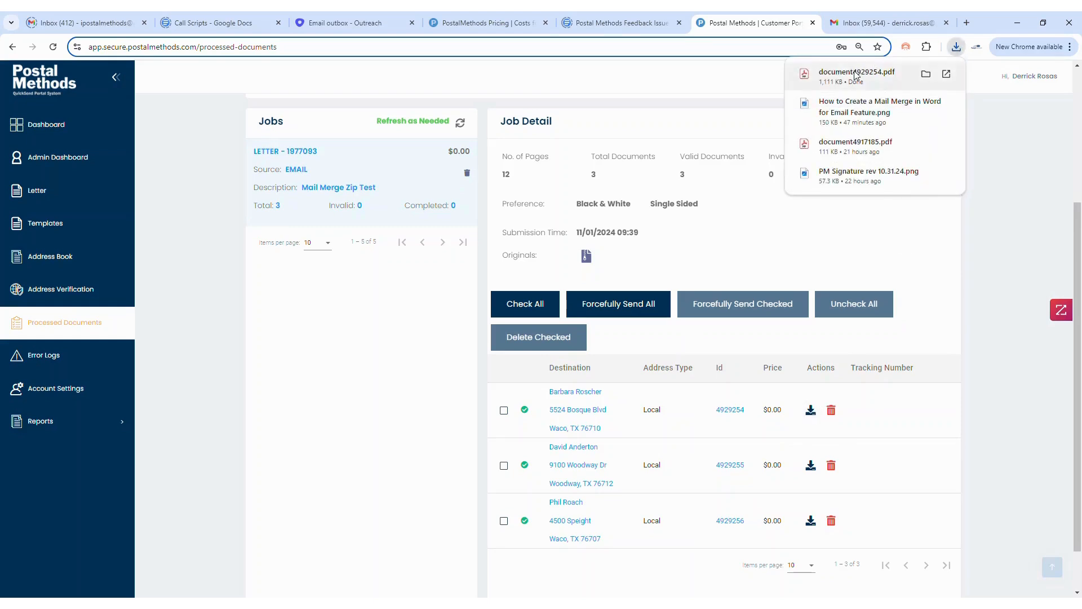
left_click(856, 75)
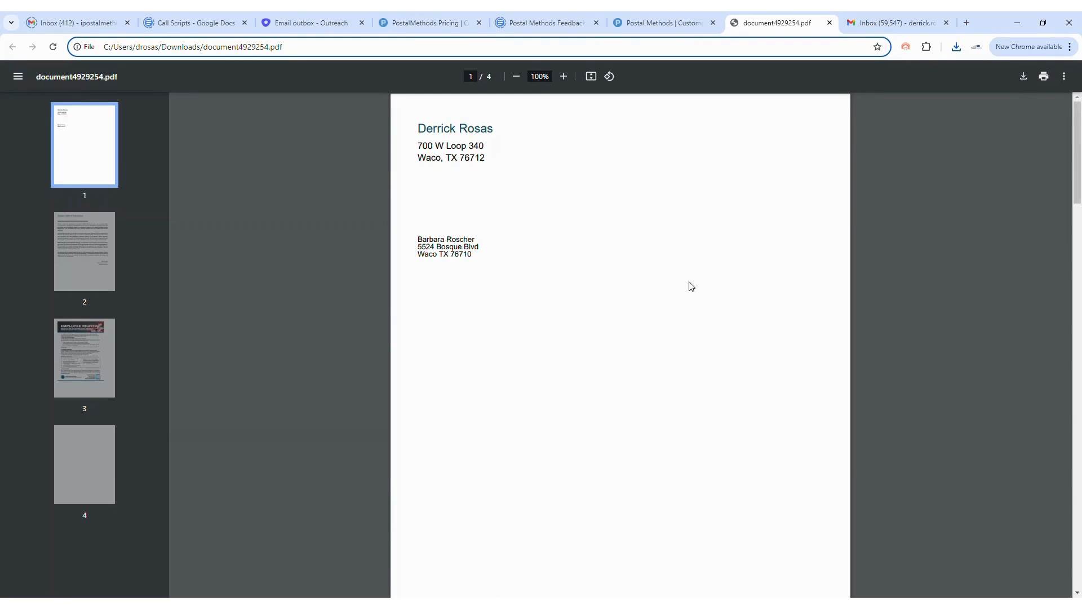
- Scroll through the downloaded letter PDF's pages and back up
scroll(630, 294, "down", 2)
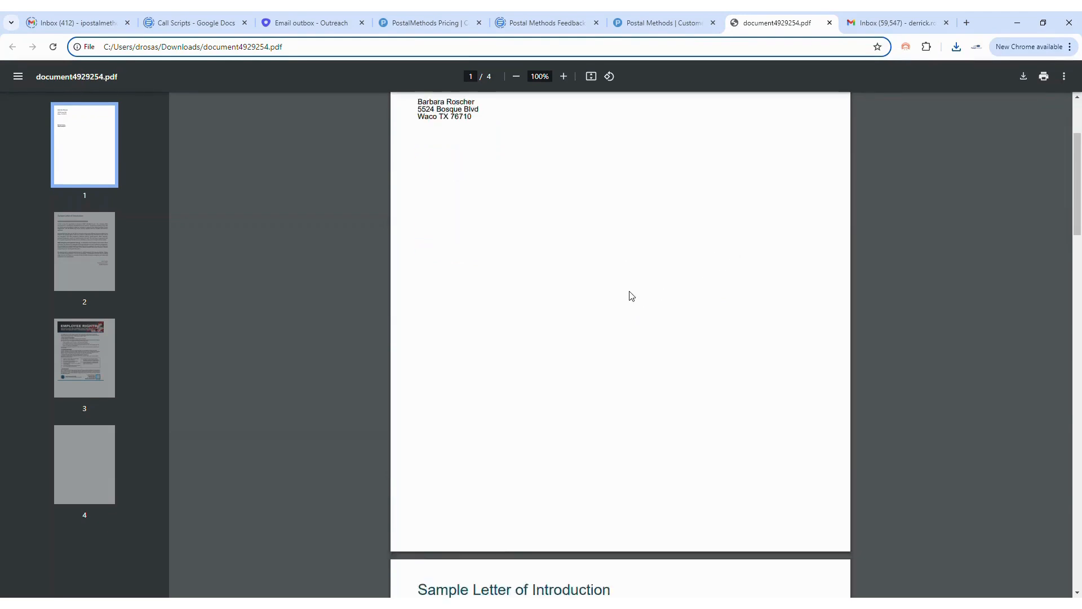
scroll(631, 298, "down", 15)
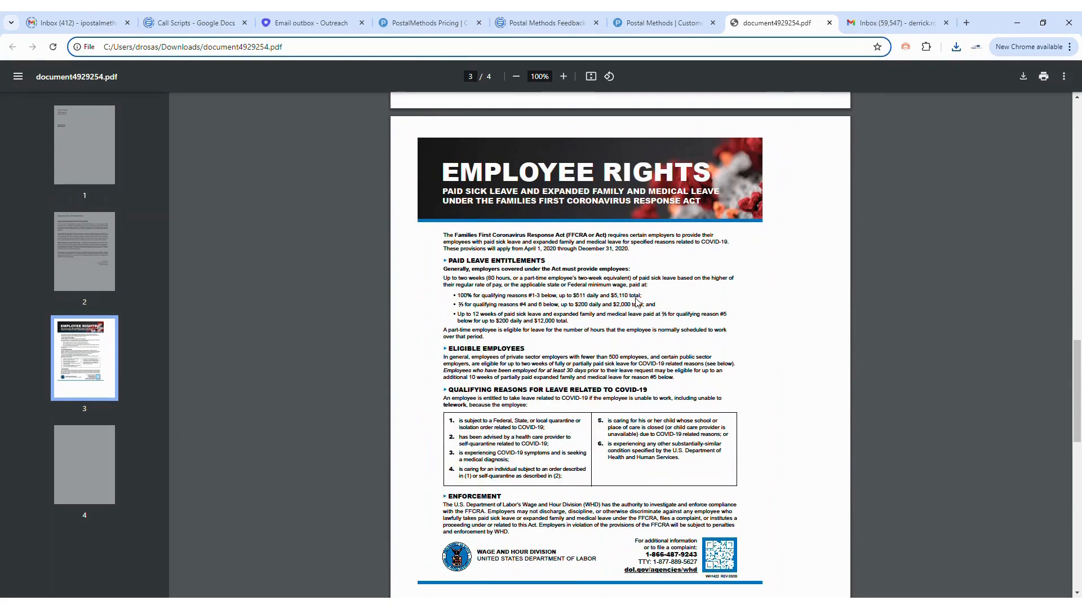
scroll(638, 296, "up", 15)
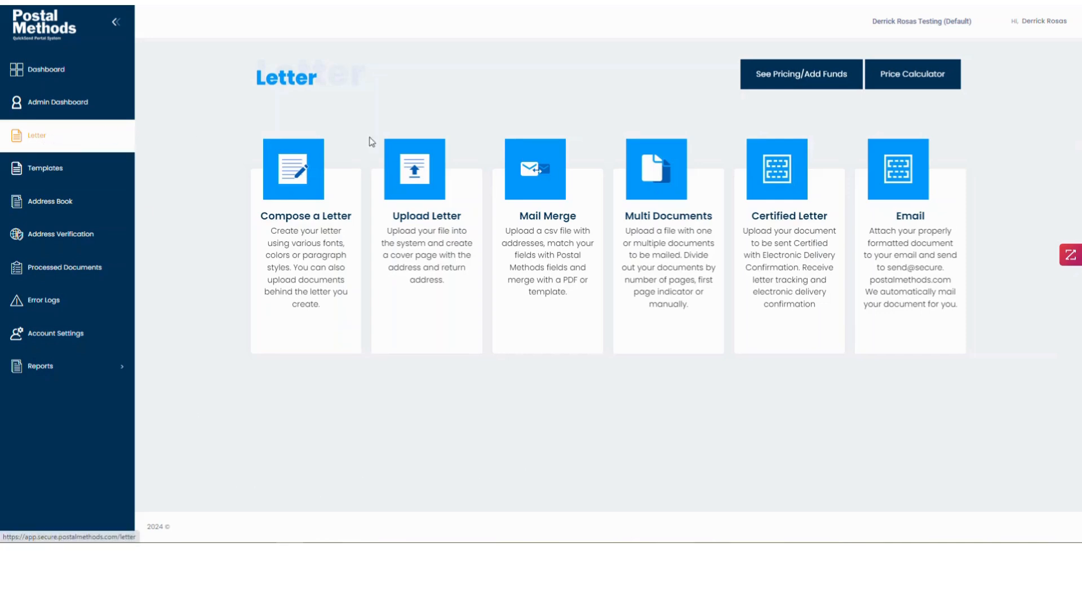
- Start a Multi Documents mailing, upload the email letter template .docx, and advance to Addresses
mouse_move(684, 242)
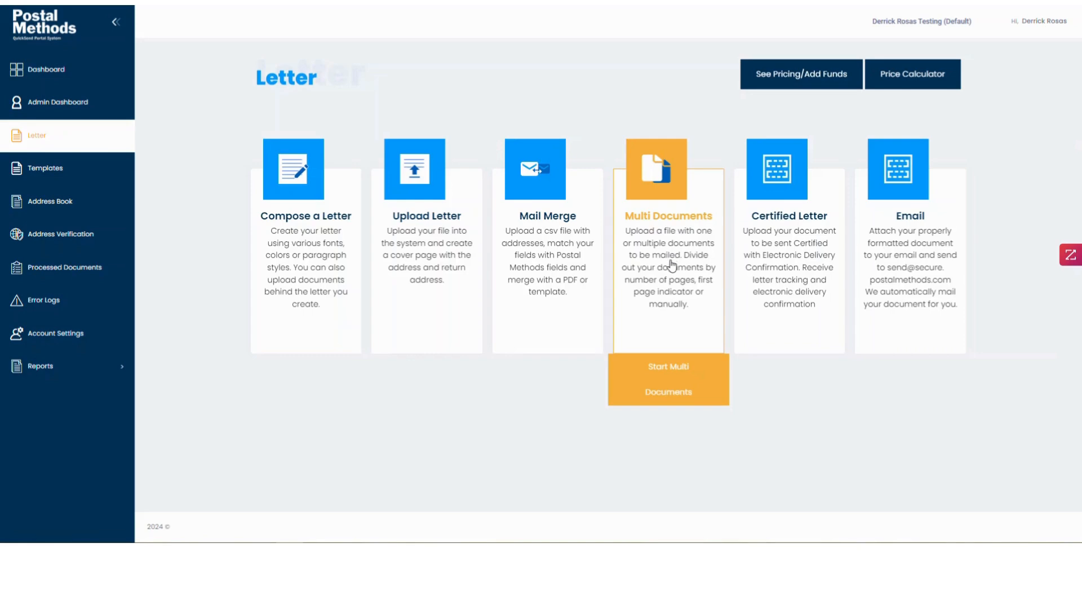
left_click(673, 264)
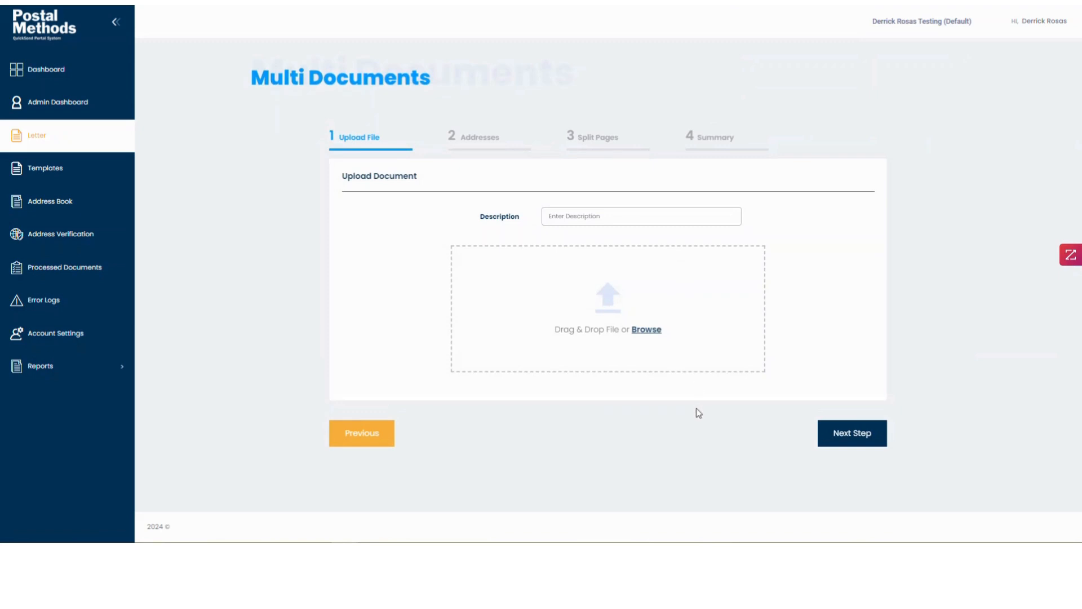
left_click(647, 332)
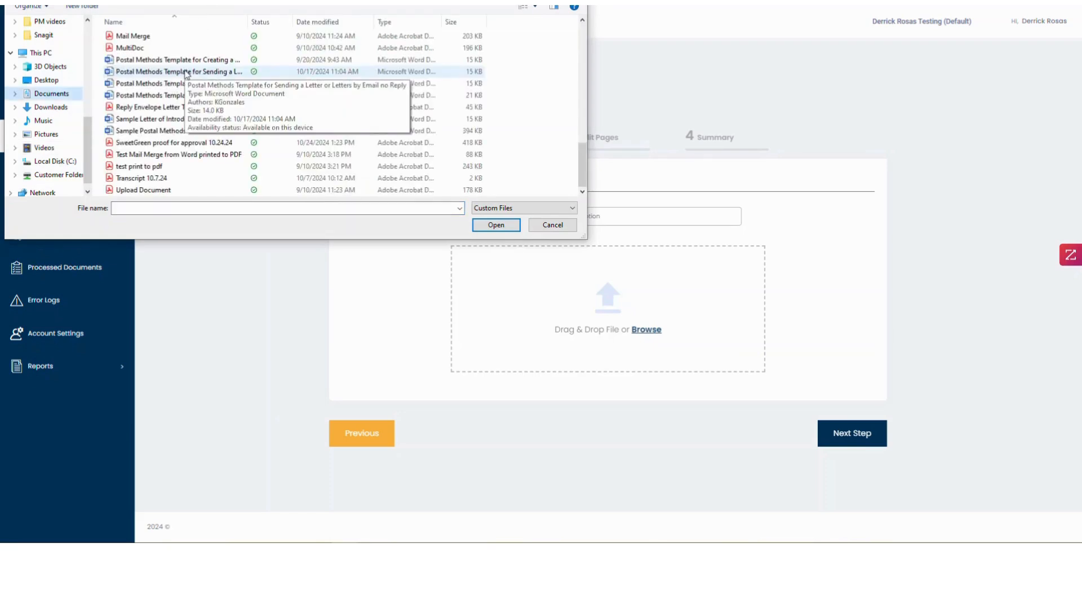
double_click(186, 72)
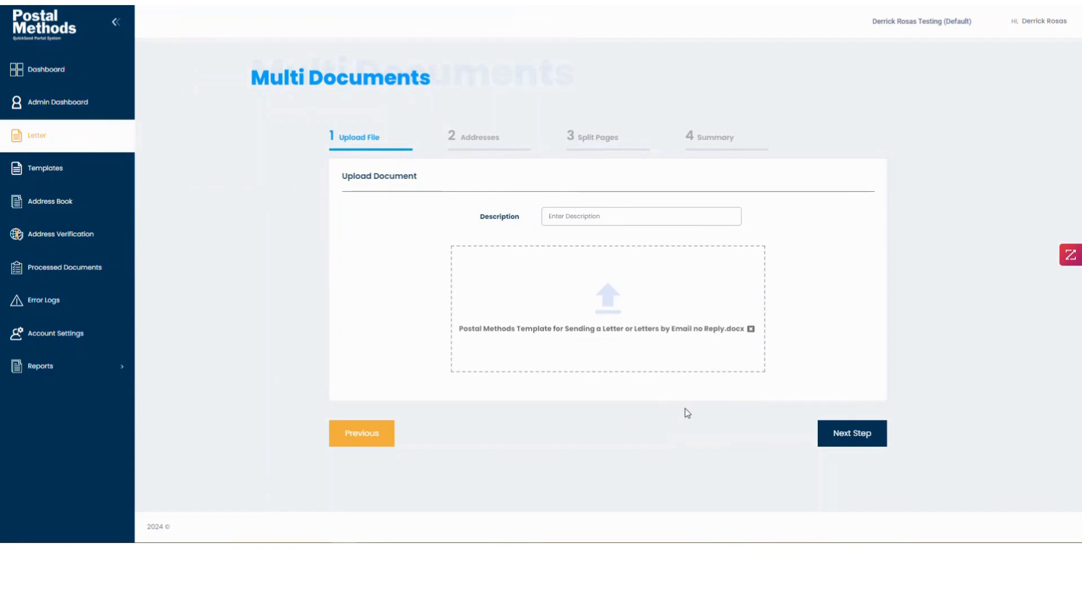
left_click(851, 441)
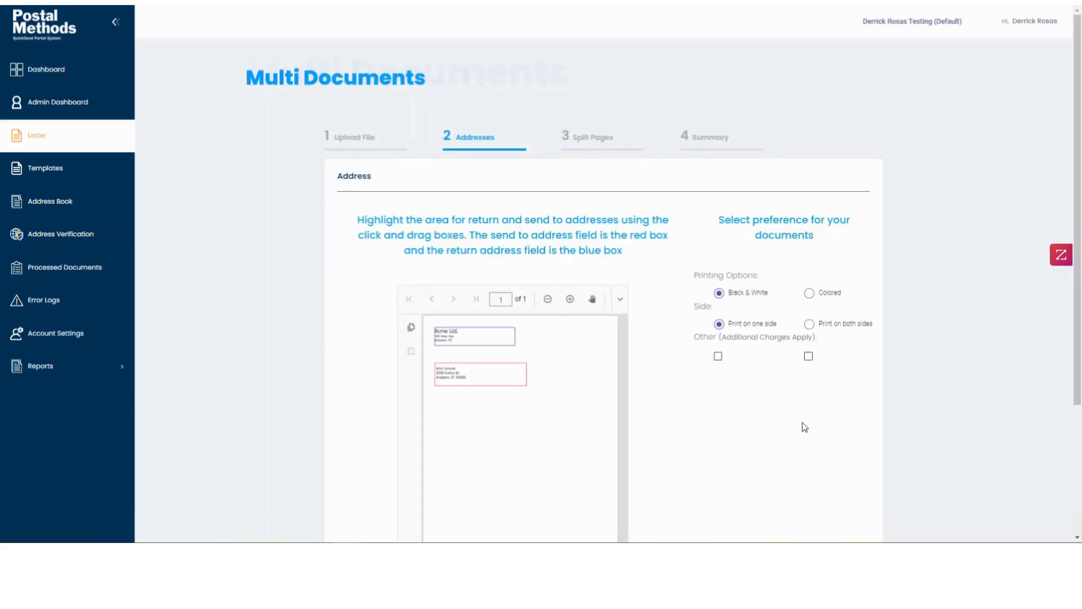
scroll(803, 427, "down", 2)
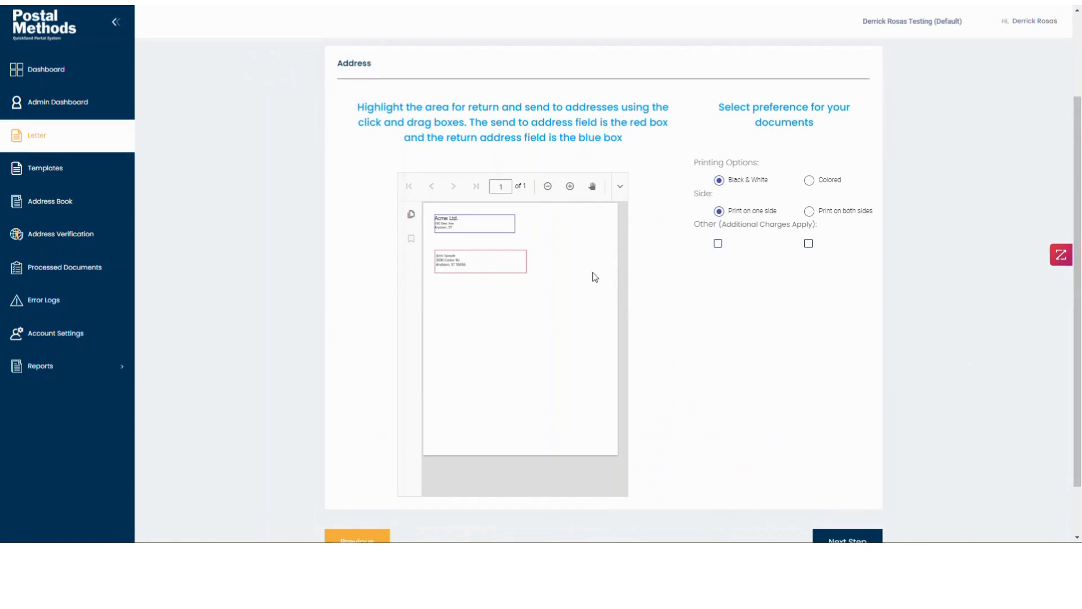